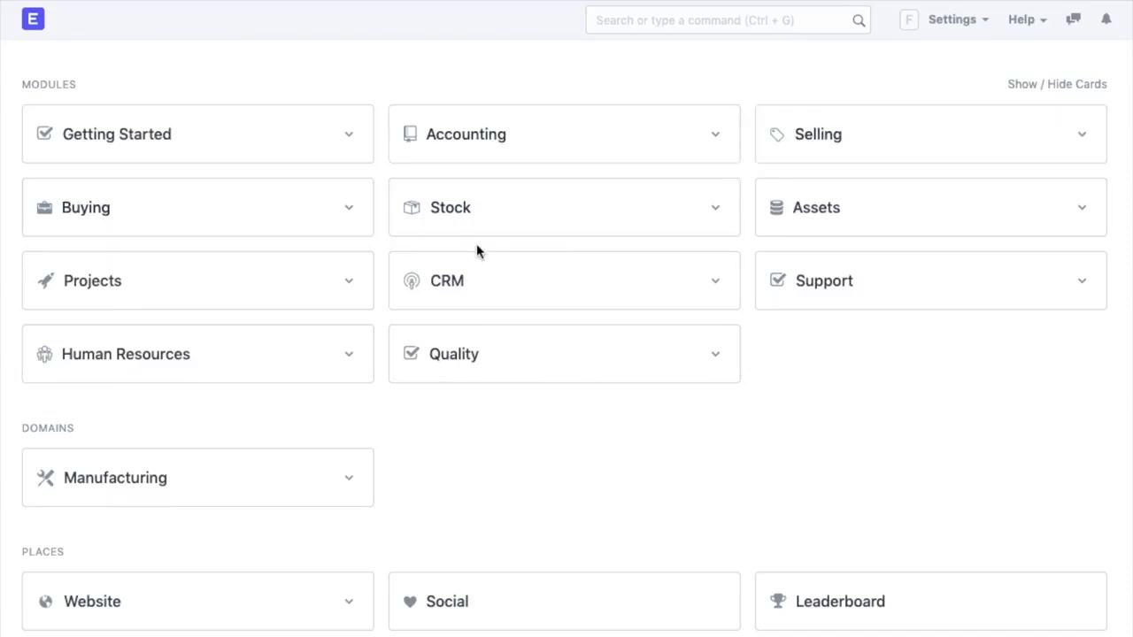
# - Open the Getting Started setup page from the desk home's module cards
pyautogui.click(326, 146)
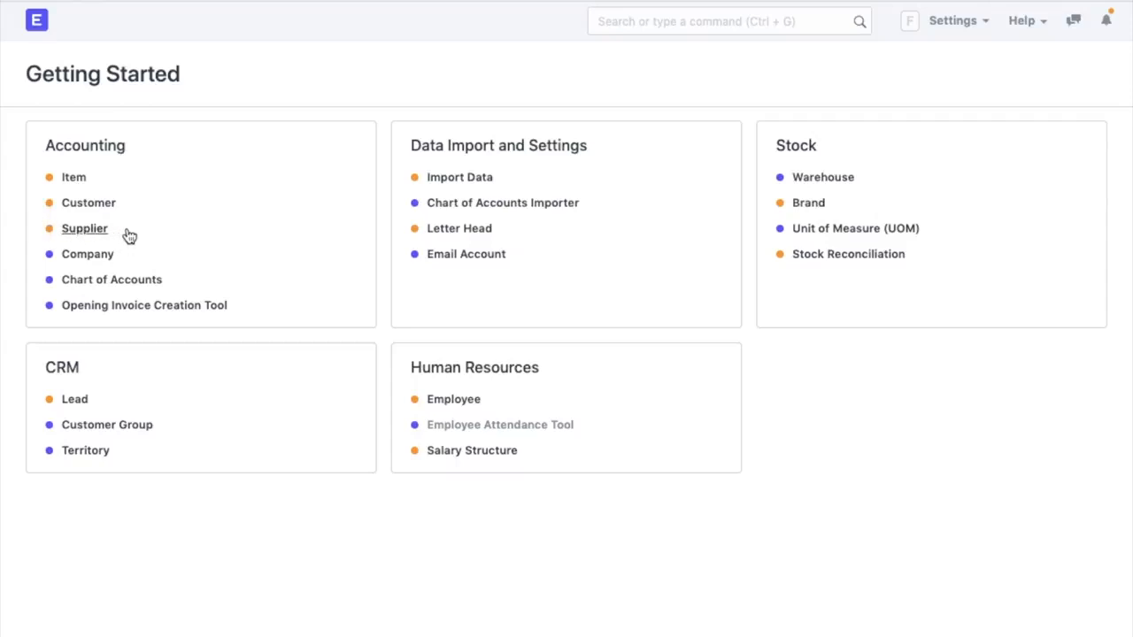
pyautogui.click(102, 255)
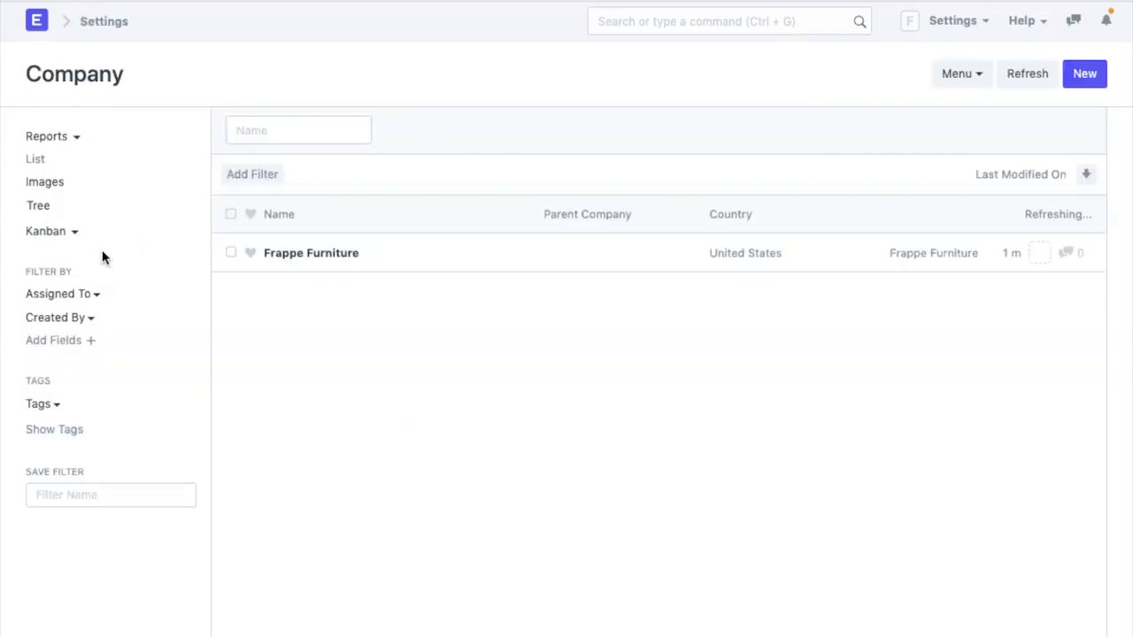
pyautogui.click(341, 263)
pyautogui.scroll(-5, 603, 508)
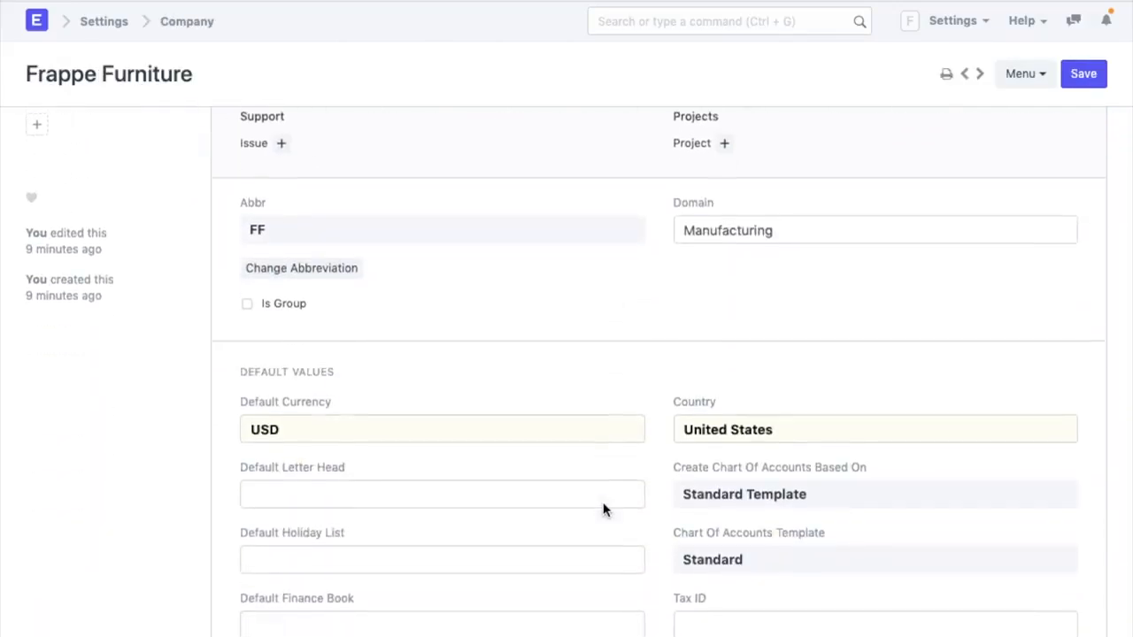
pyautogui.scroll(-1, 603, 511)
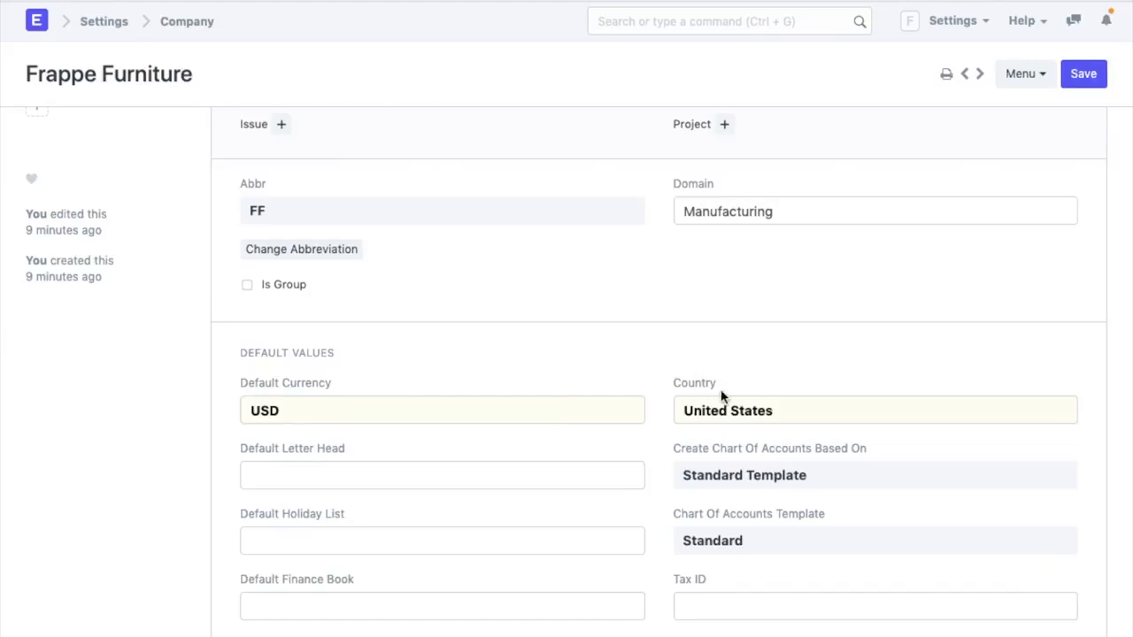
pyautogui.hotkey('alt', 'Left')
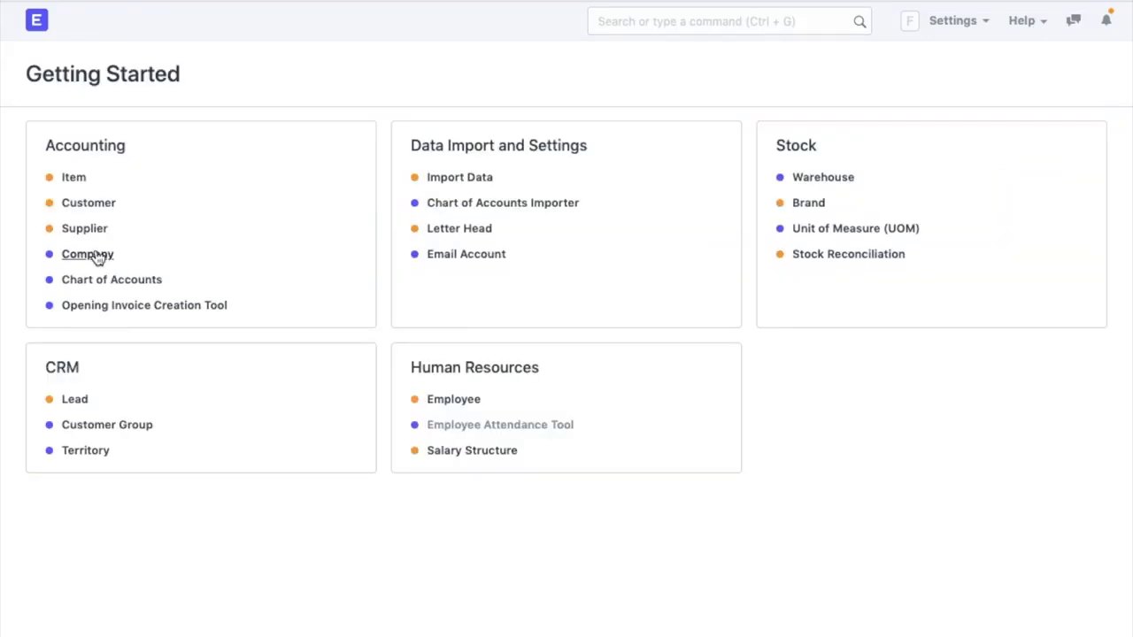
pyautogui.click(110, 282)
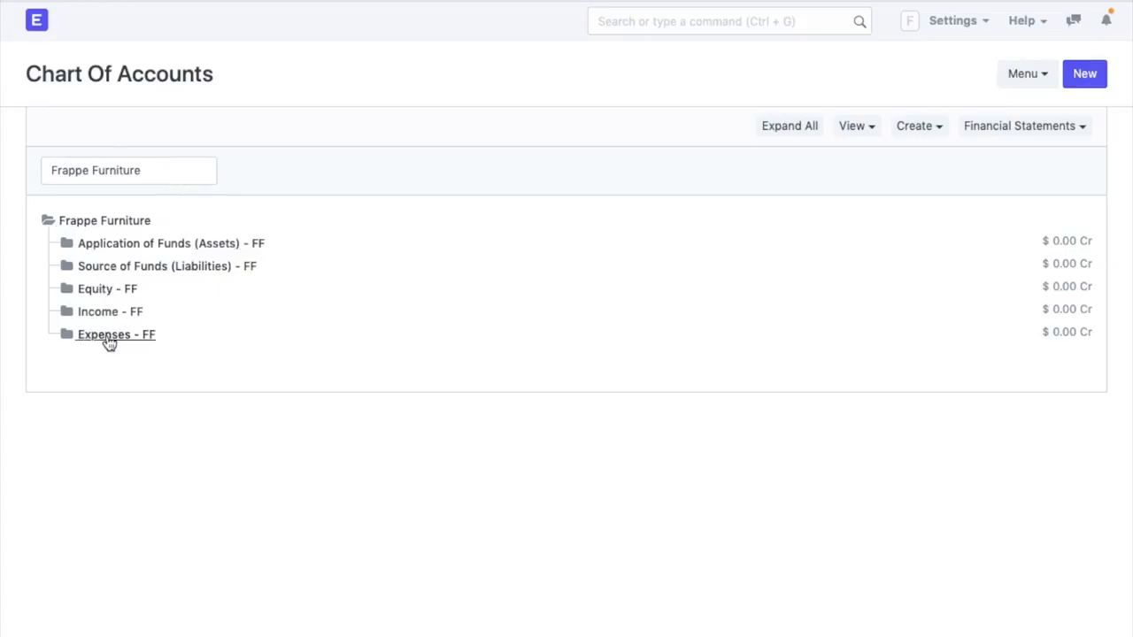
pyautogui.click(70, 250)
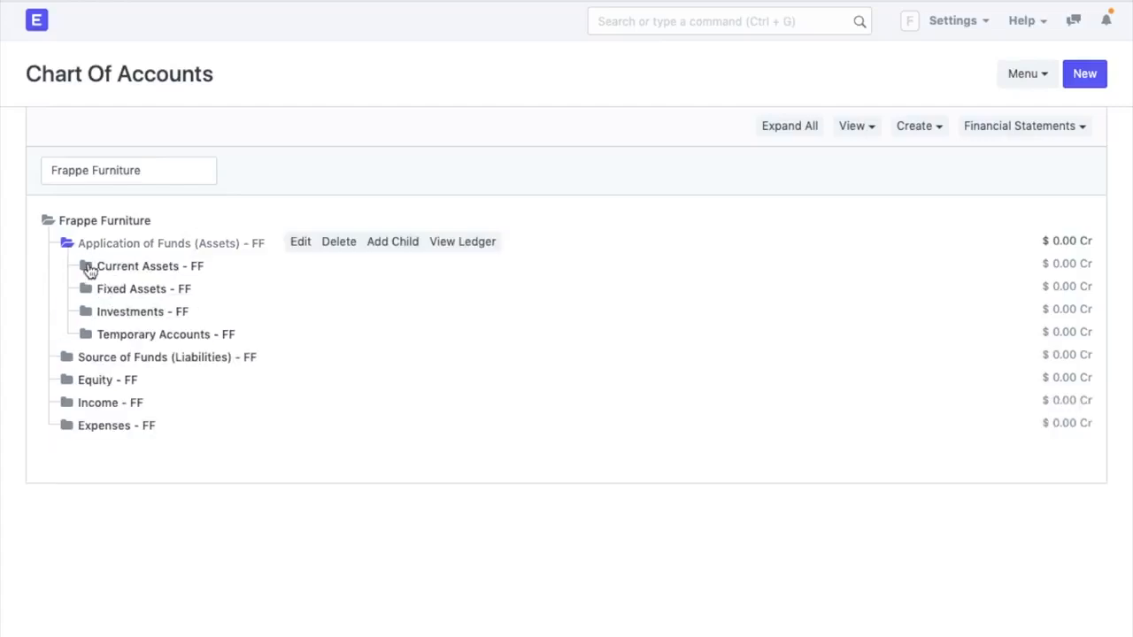
pyautogui.click(90, 270)
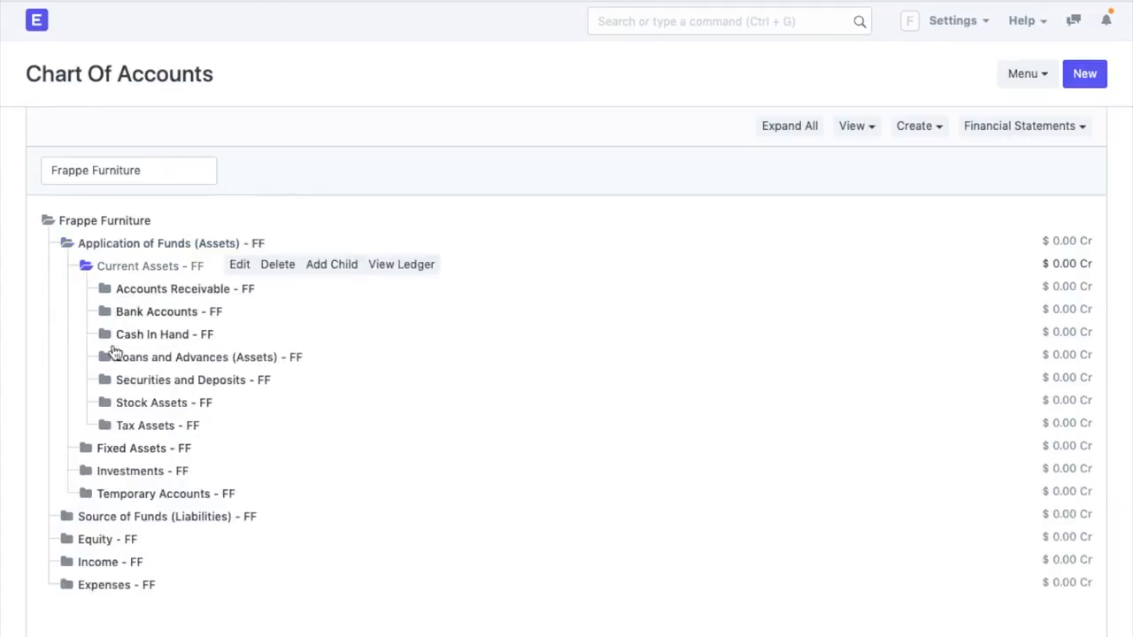
pyautogui.click(105, 335)
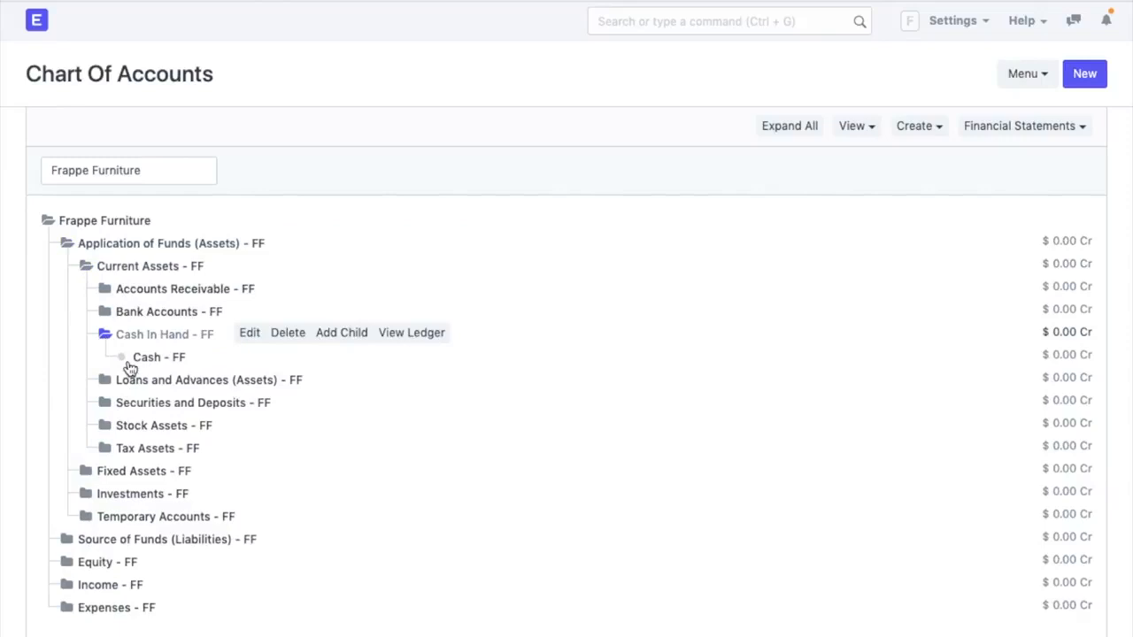
pyautogui.click(334, 341)
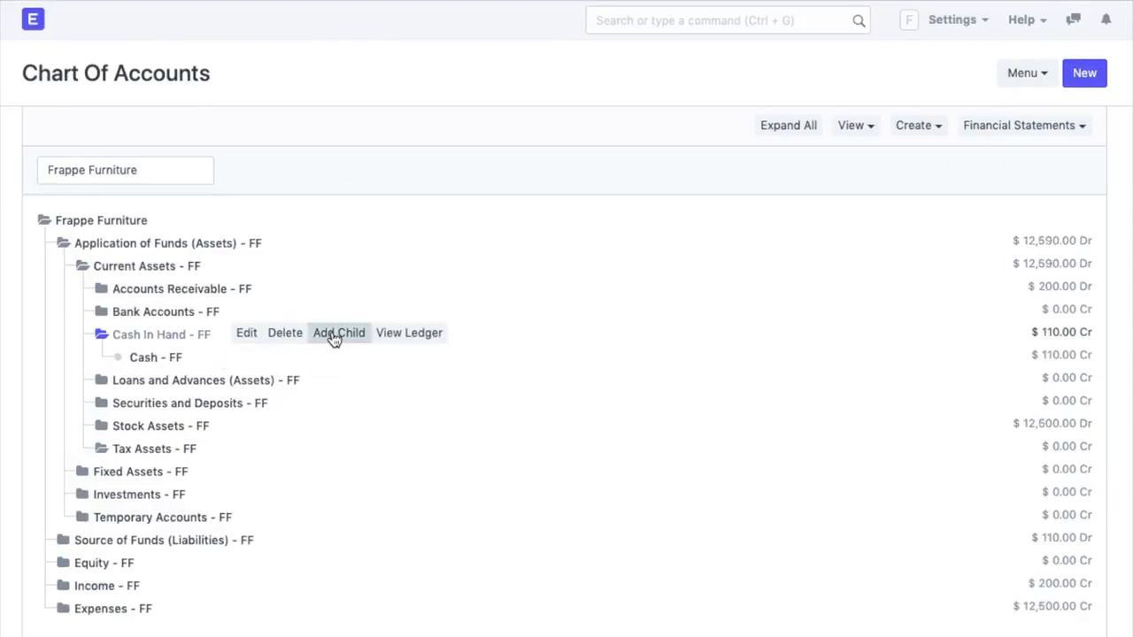
pyautogui.click(102, 381)
pyautogui.click(103, 426)
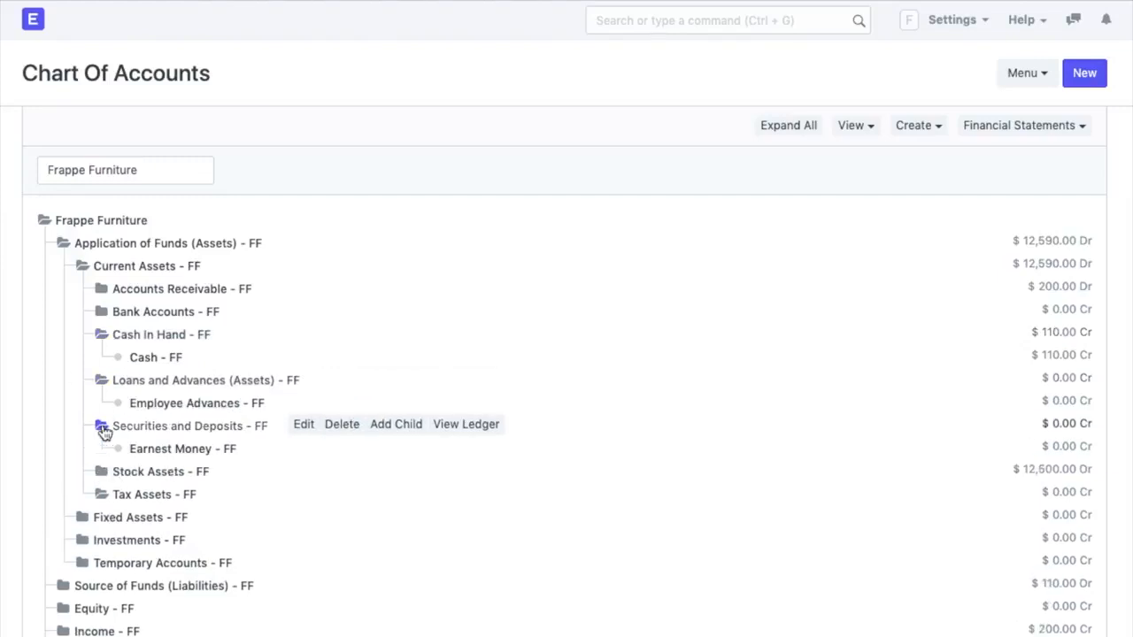
pyautogui.click(101, 471)
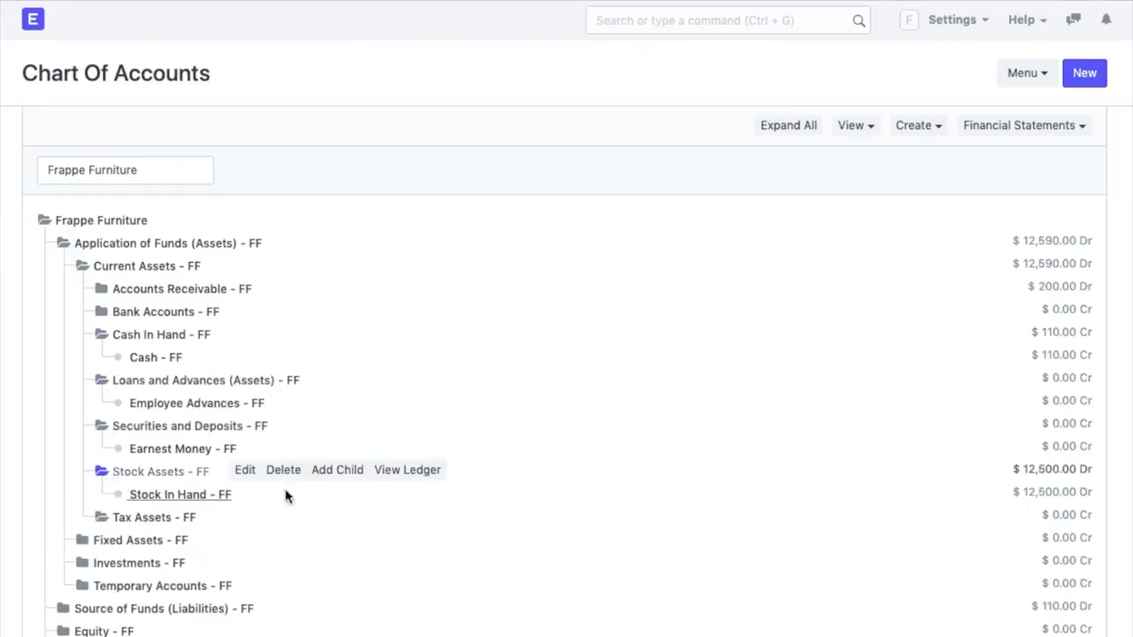
pyautogui.click(791, 133)
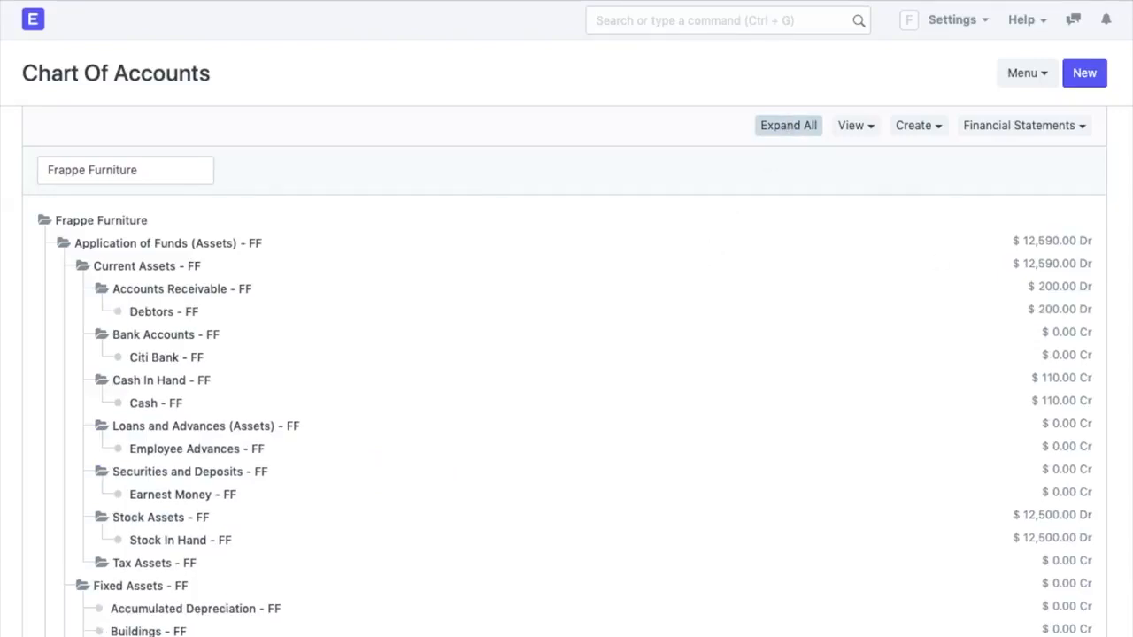
pyautogui.scroll(-2, 696, 250)
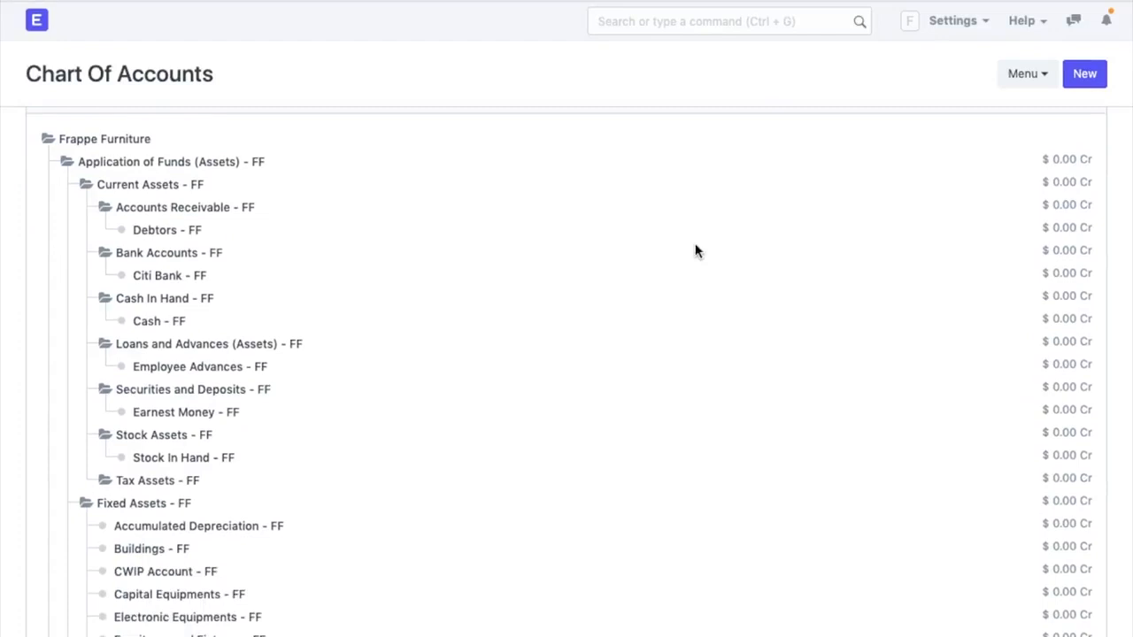
pyautogui.scroll(-1, 696, 251)
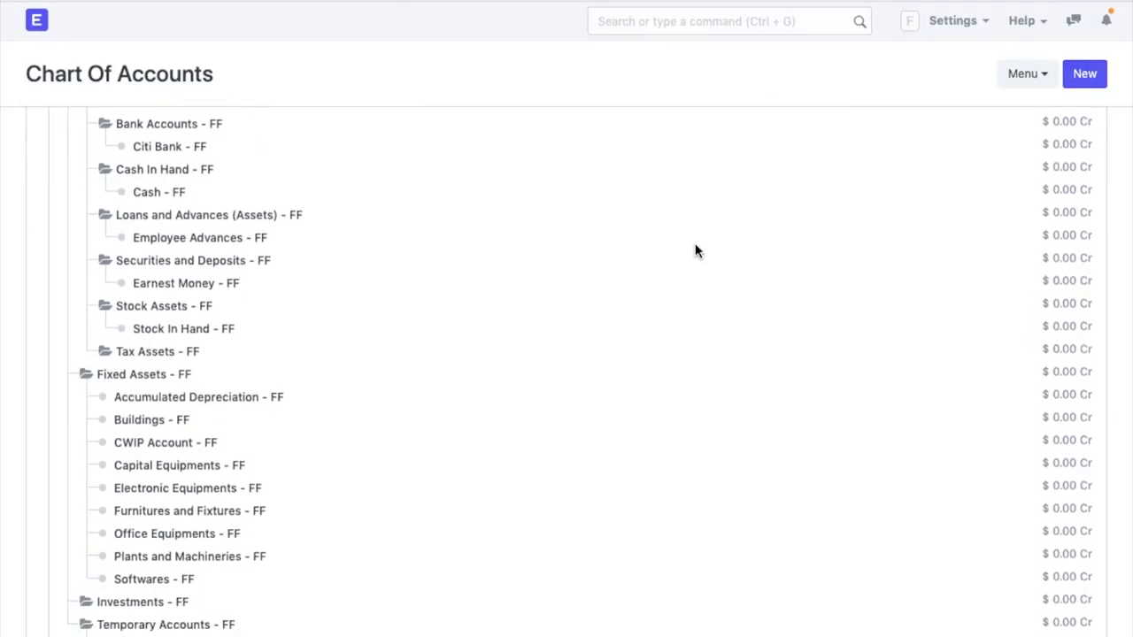
pyautogui.scroll(-6, 696, 251)
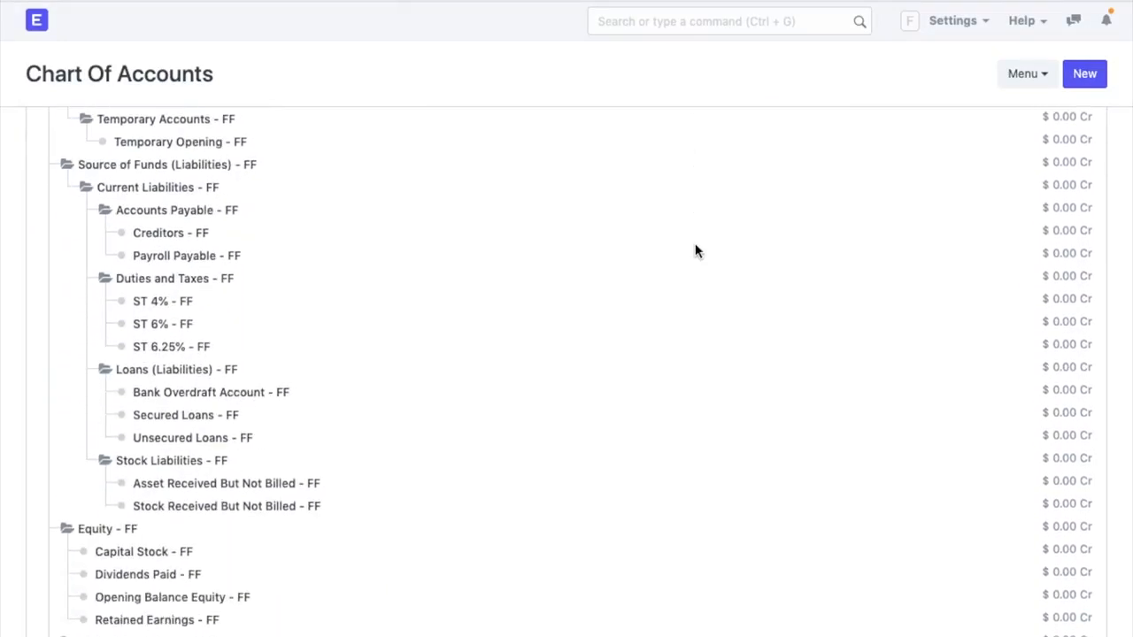
pyautogui.scroll(-1, 696, 251)
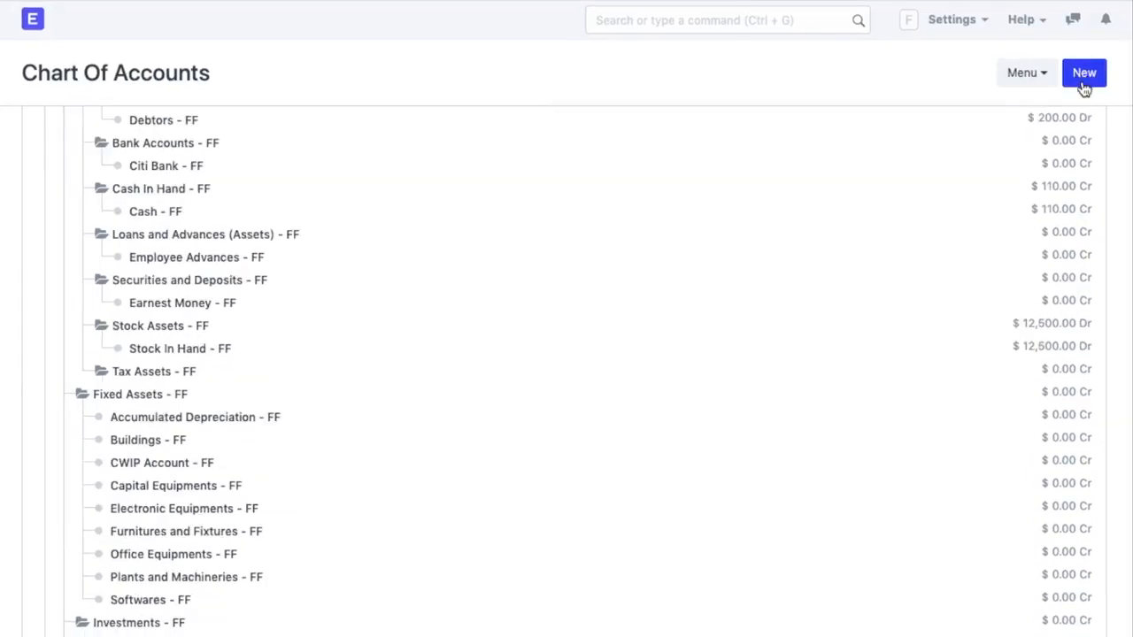
pyautogui.click(177, 349)
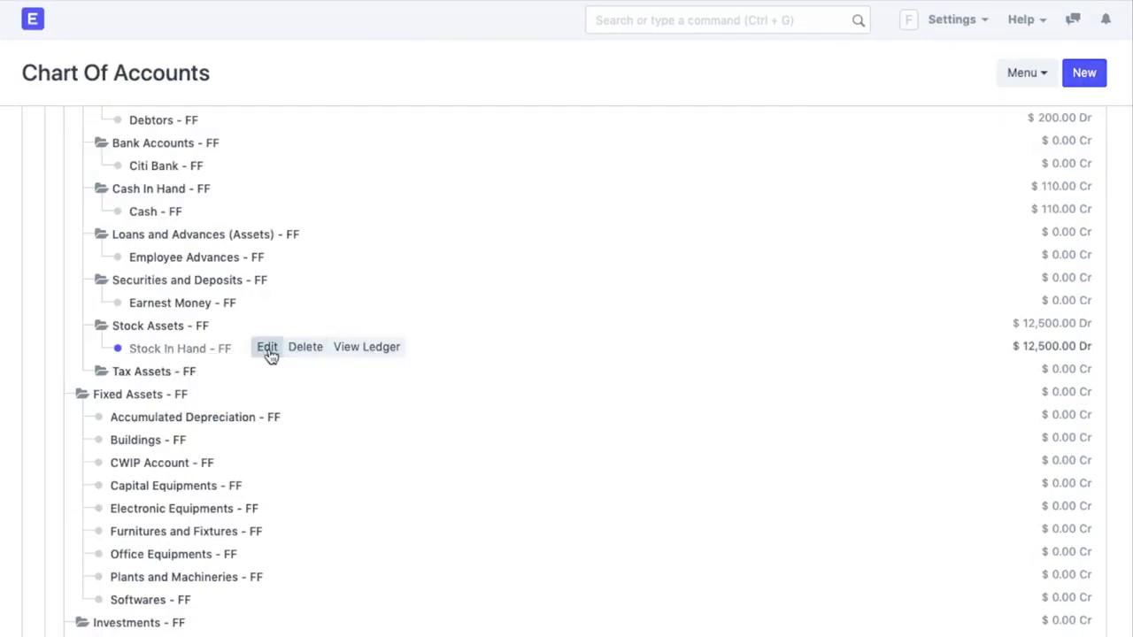
pyautogui.click(268, 350)
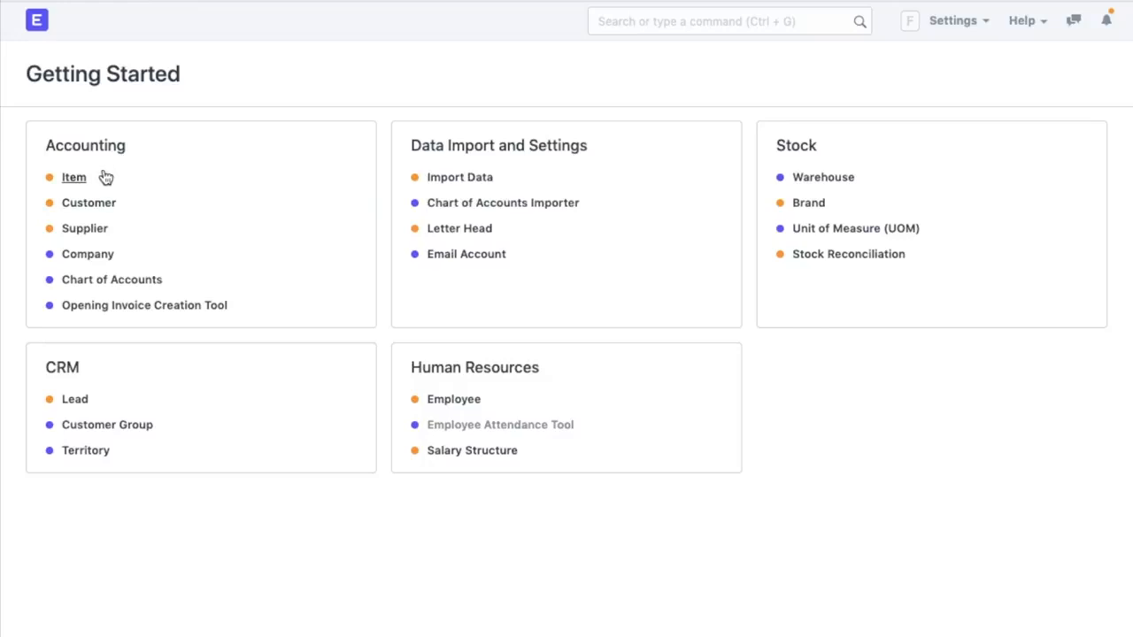
# - Create a new item with code ITM-00001, named Classic Wooden Wardrobe, in the Products group
pyautogui.click(78, 186)
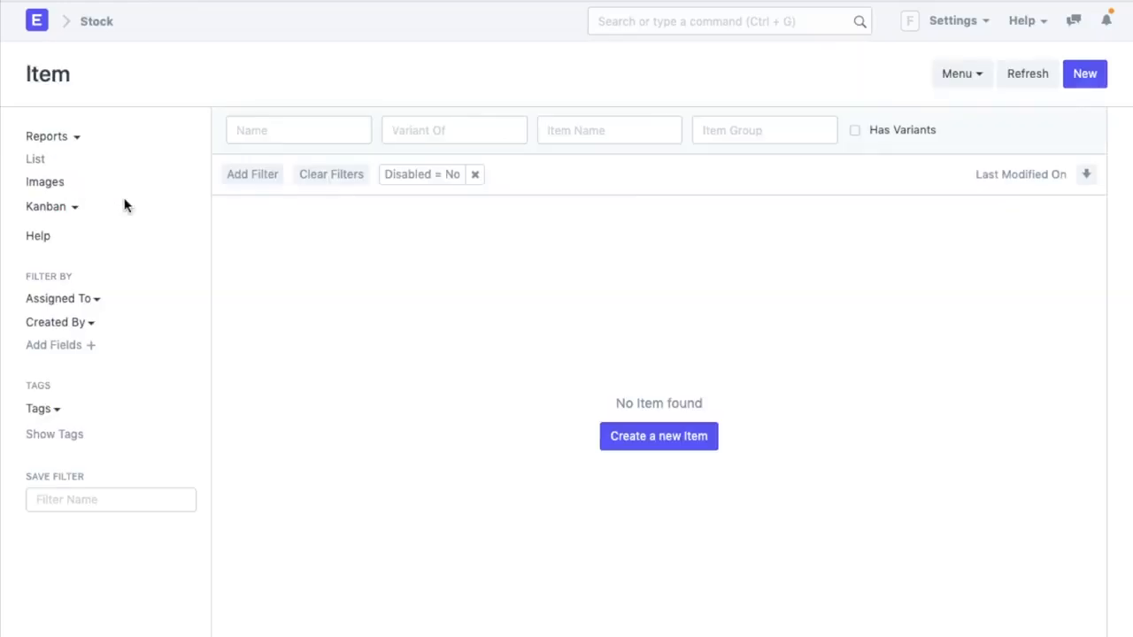
pyautogui.click(638, 439)
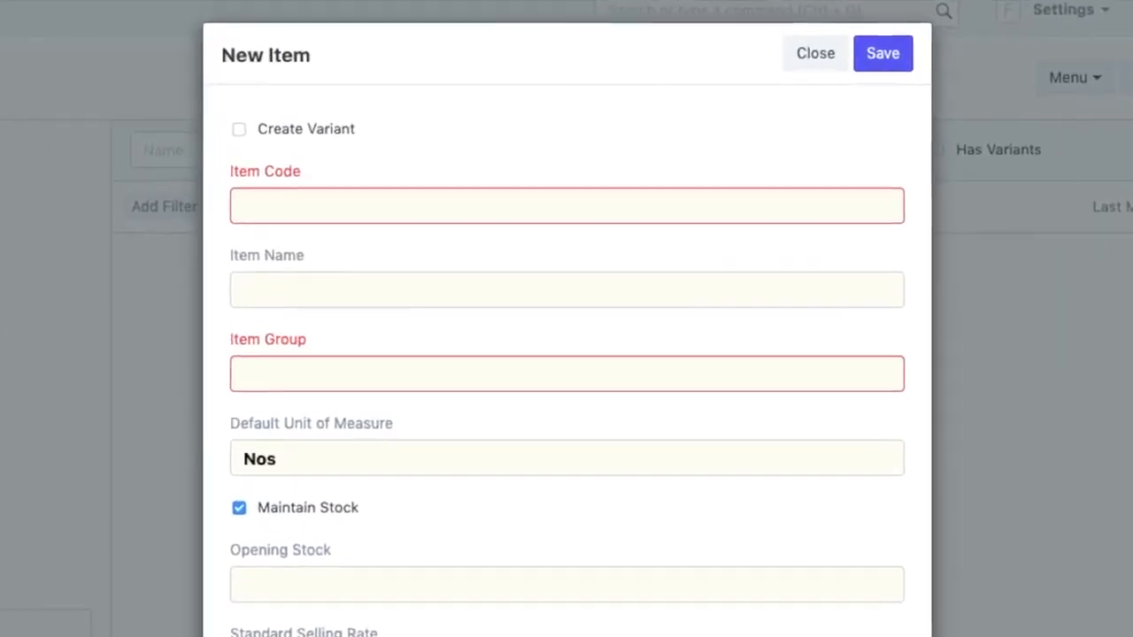
pyautogui.click(616, 201)
pyautogui.write('ITM-00001')
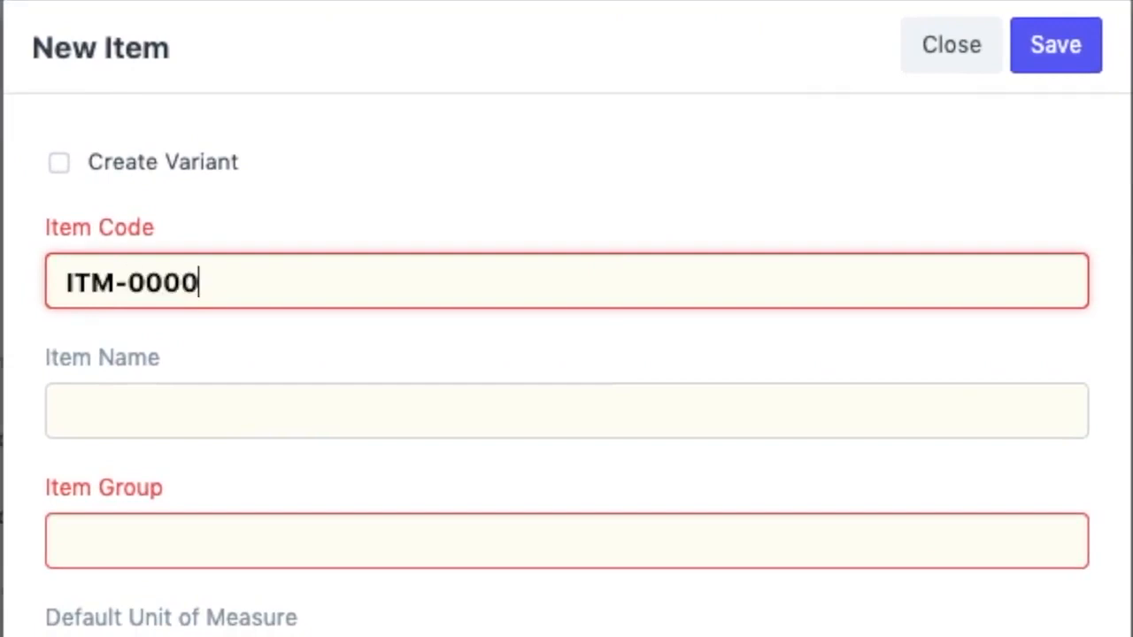
pyautogui.click(543, 403)
pyautogui.write('Clas')
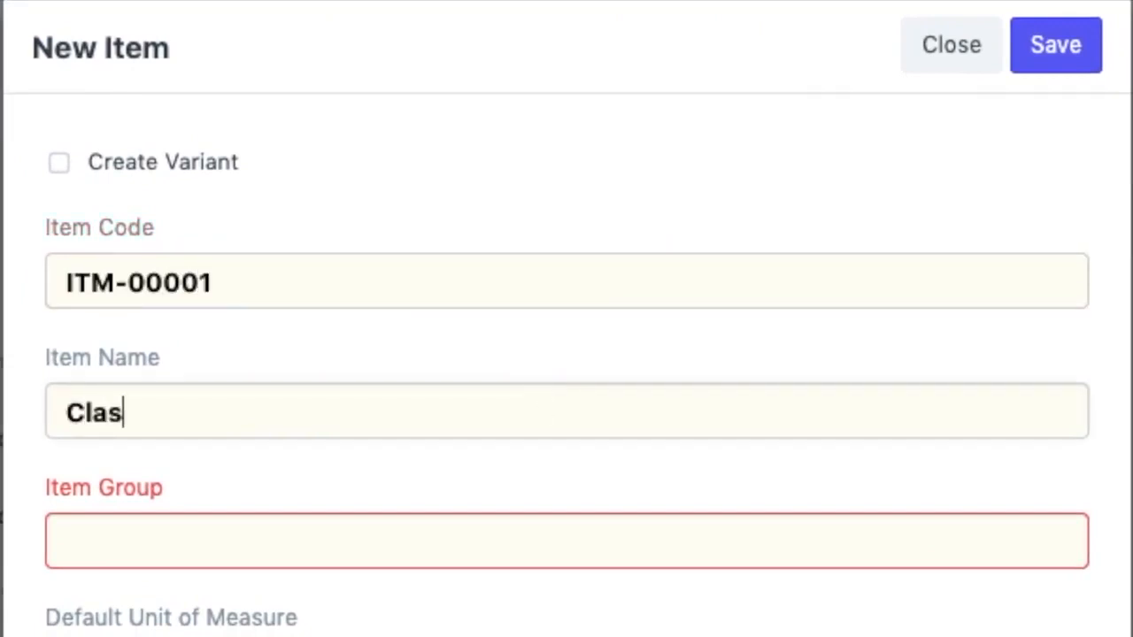
pyautogui.write('sic Wooden Wardrobe')
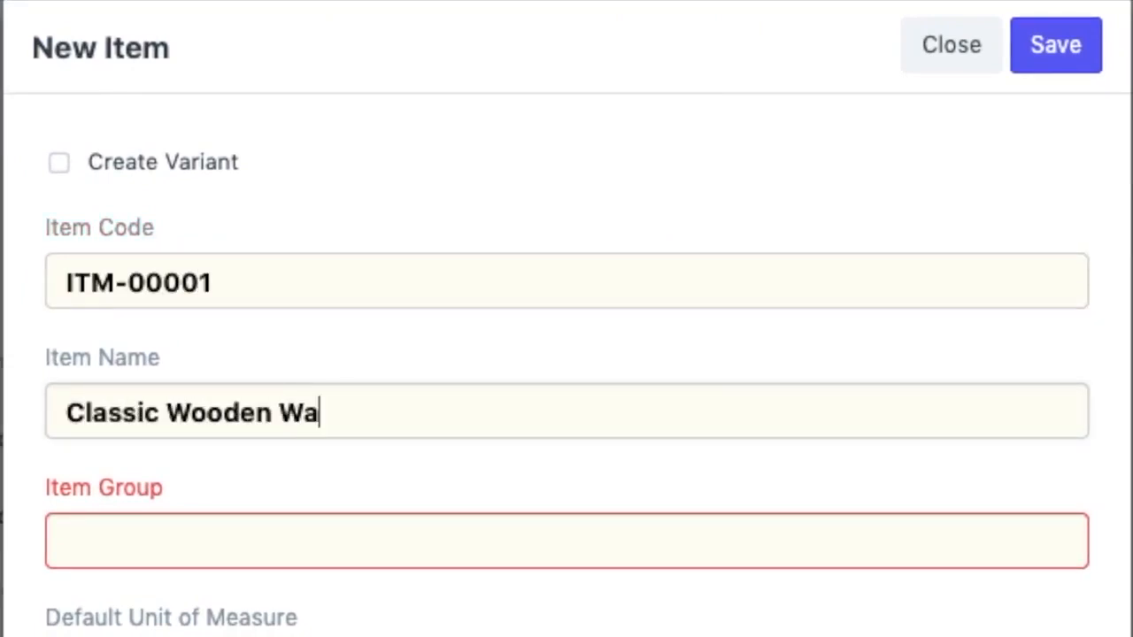
pyautogui.click(504, 522)
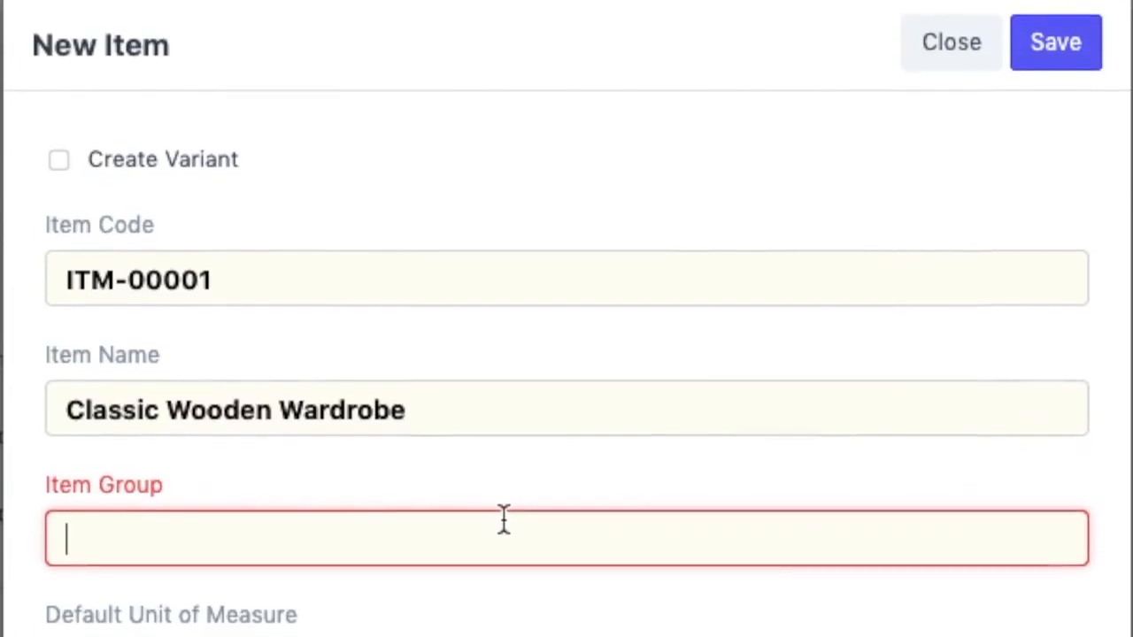
pyautogui.write('Pro')
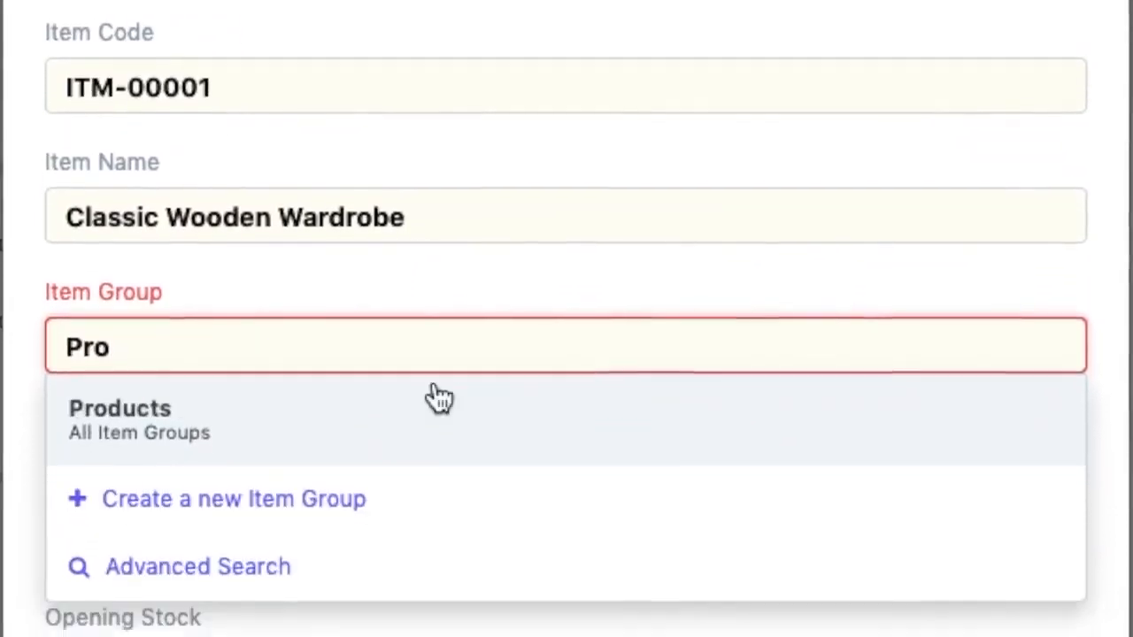
pyautogui.click(386, 288)
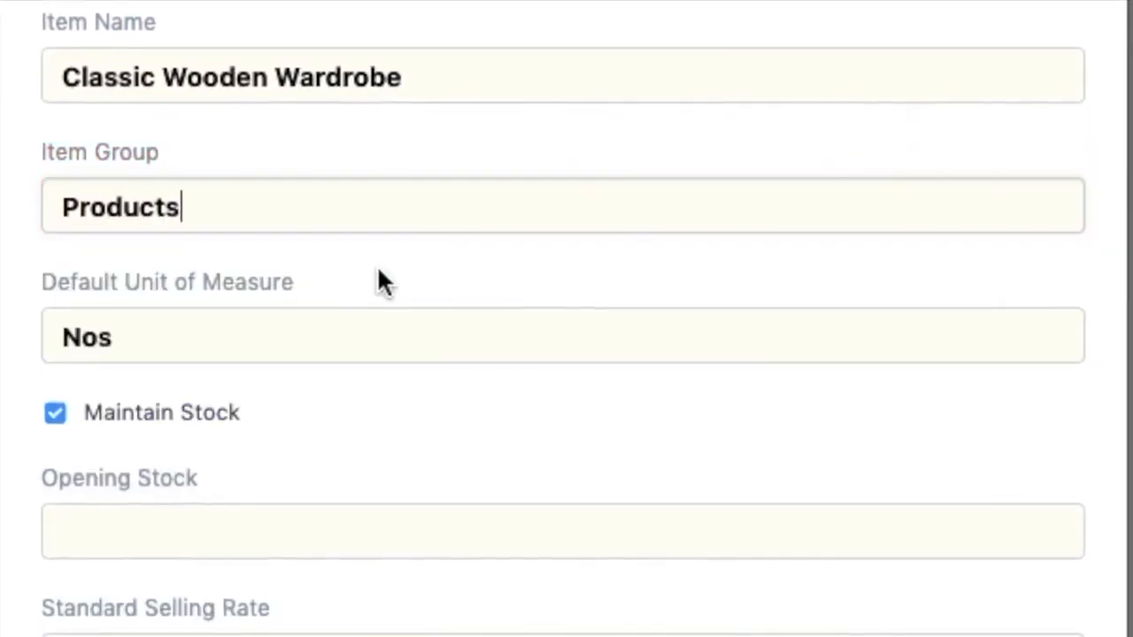
# - Give the item 500 opening stock and a 10 standard selling rate, then save it
pyautogui.click(278, 539)
pyautogui.write('500')
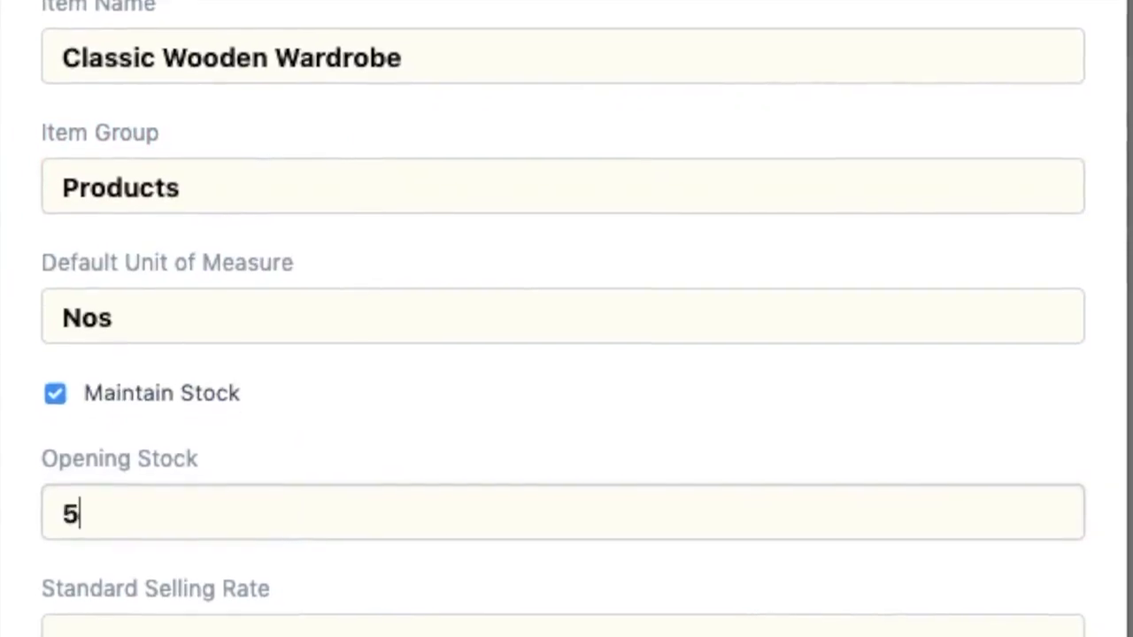
pyautogui.click(217, 555)
pyautogui.write('10')
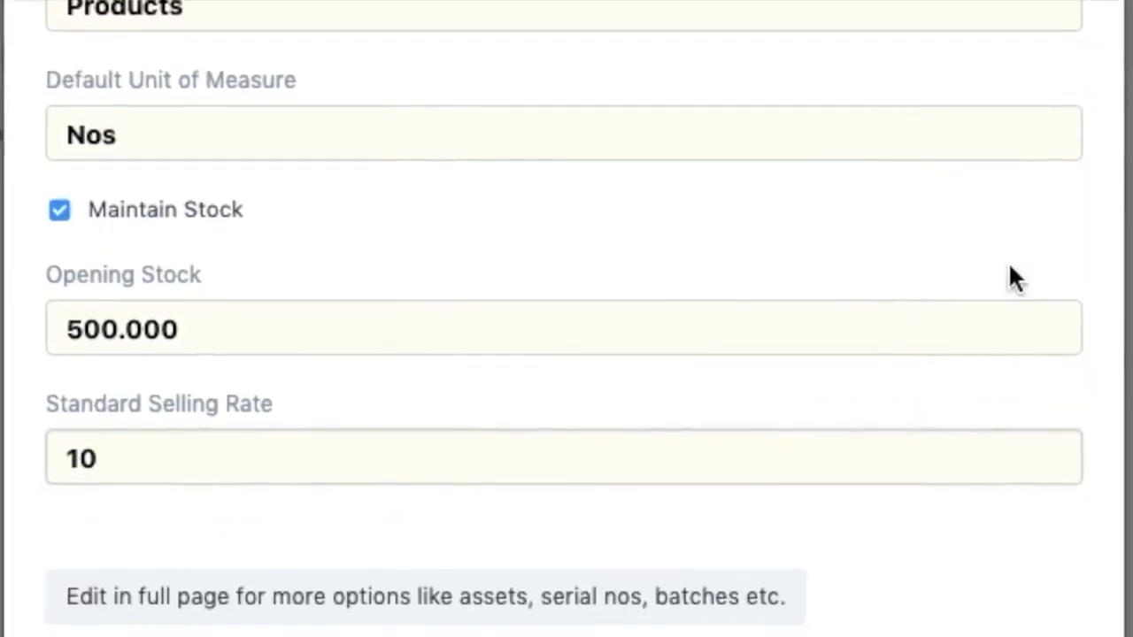
pyautogui.press('Tab')
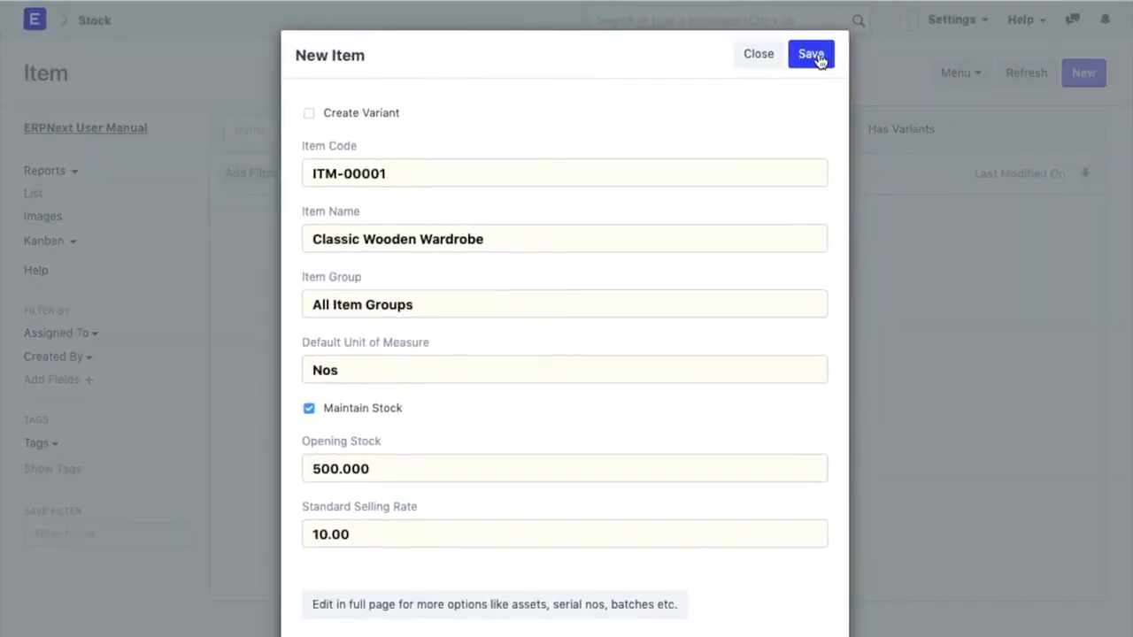
pyautogui.click(811, 55)
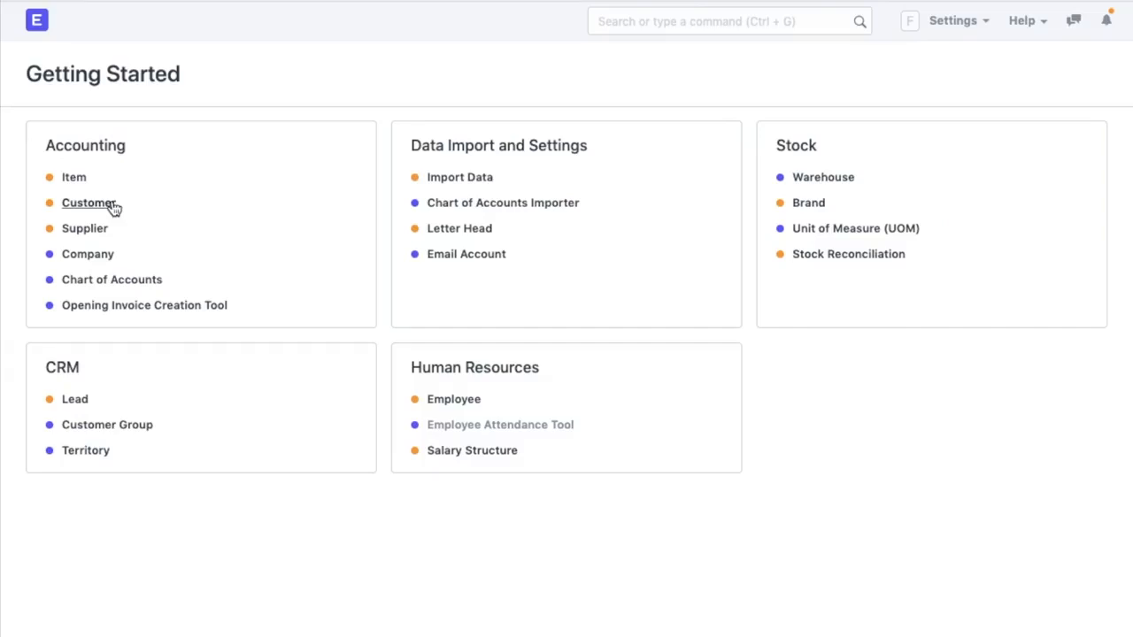
# - Start a new Company-type customer named Tranquil Hotels in All Customer Groups
pyautogui.click(88, 203)
pyautogui.click(632, 438)
pyautogui.write('Tranquil Hotels')
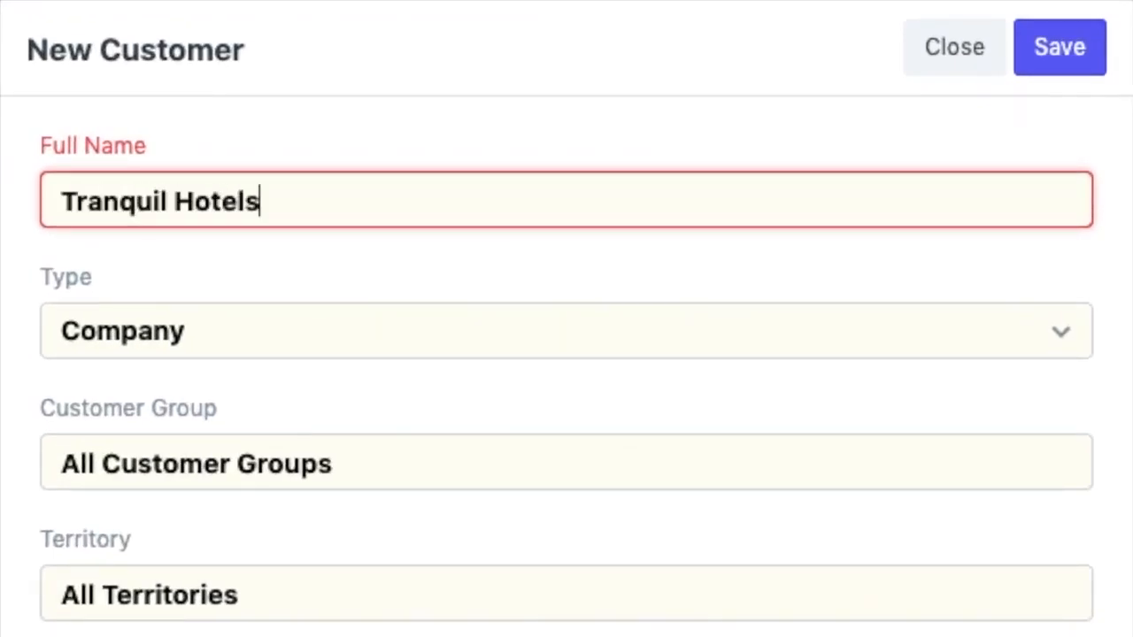
pyautogui.click(566, 343)
pyautogui.click(560, 333)
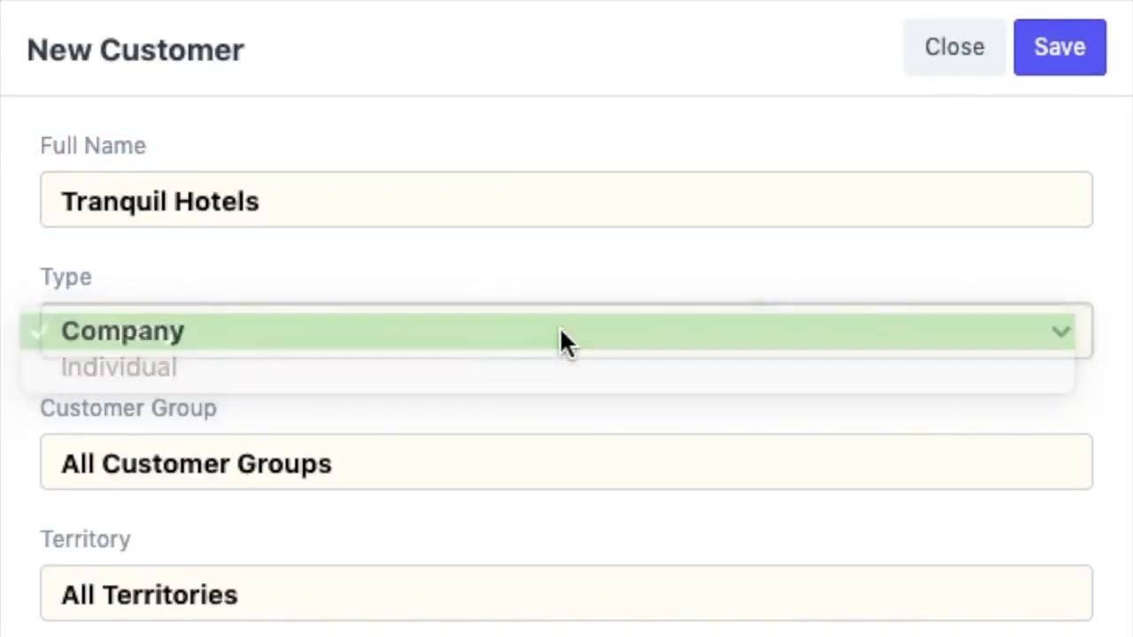
pyautogui.click(540, 456)
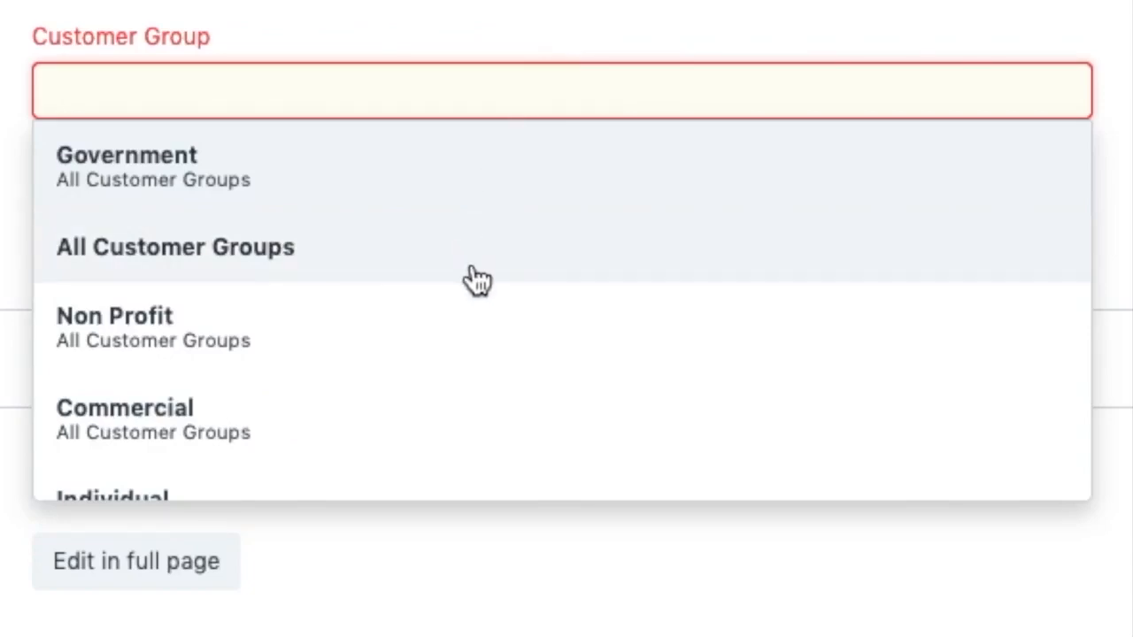
pyautogui.scroll(-4, 475, 327)
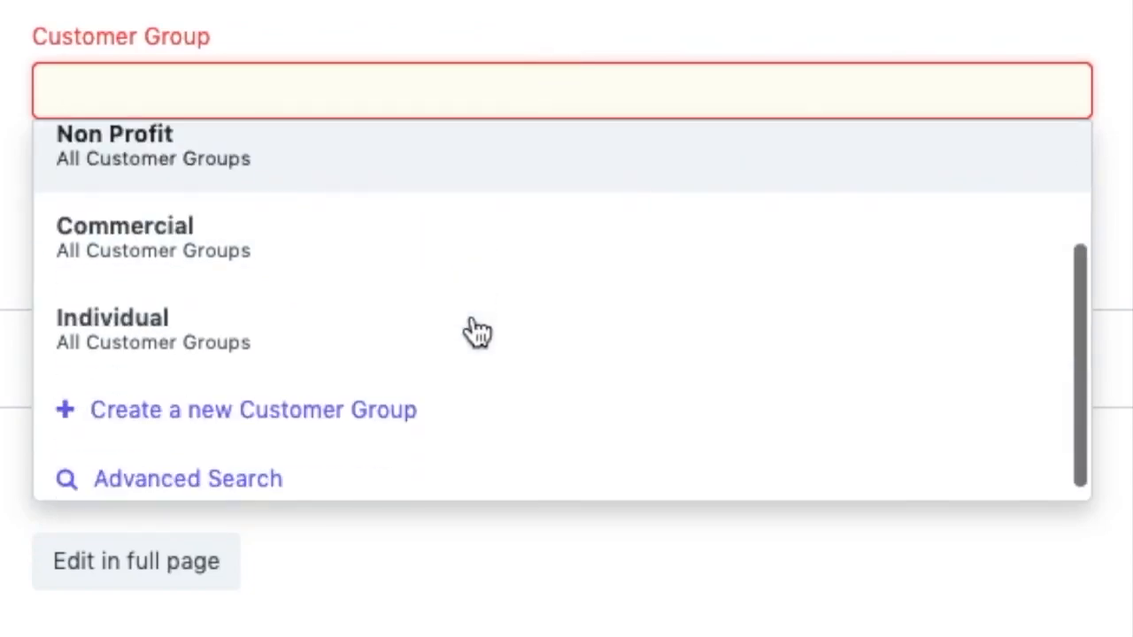
pyautogui.scroll(3, 475, 331)
pyautogui.click(476, 223)
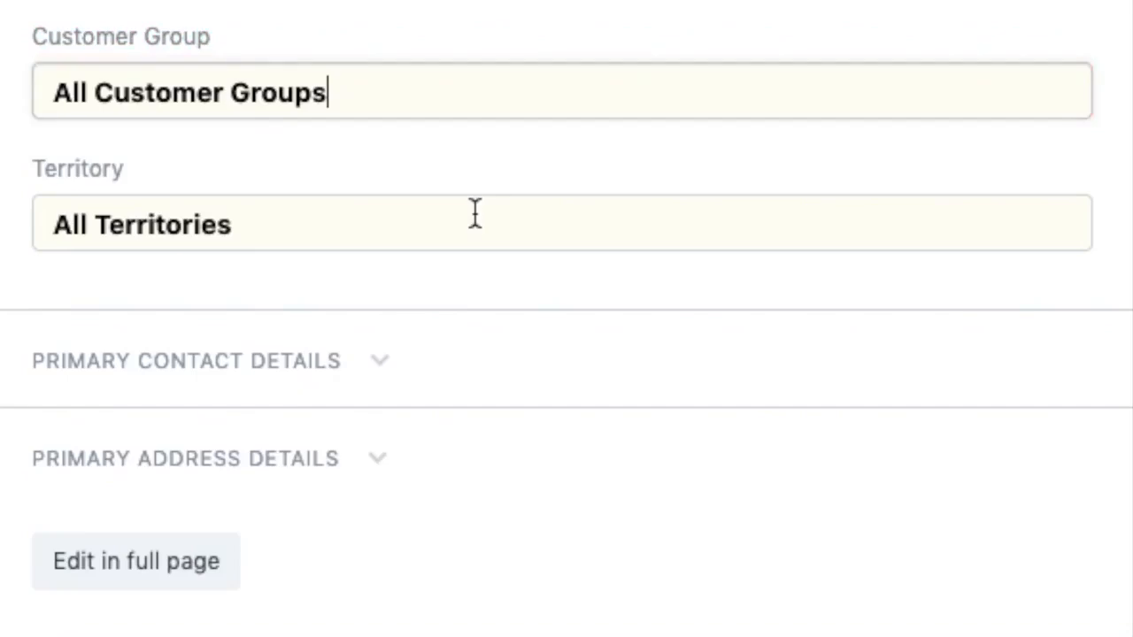
pyautogui.click(475, 217)
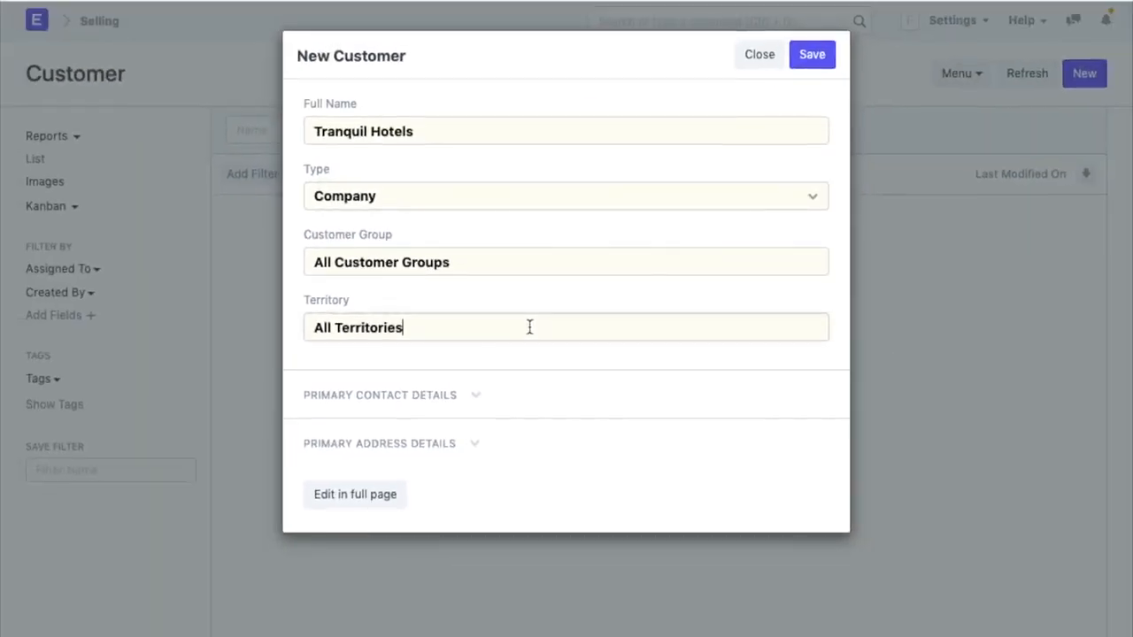
# - Fill in the primary contact's e-mail and mobile number, then save the customer
pyautogui.click(464, 396)
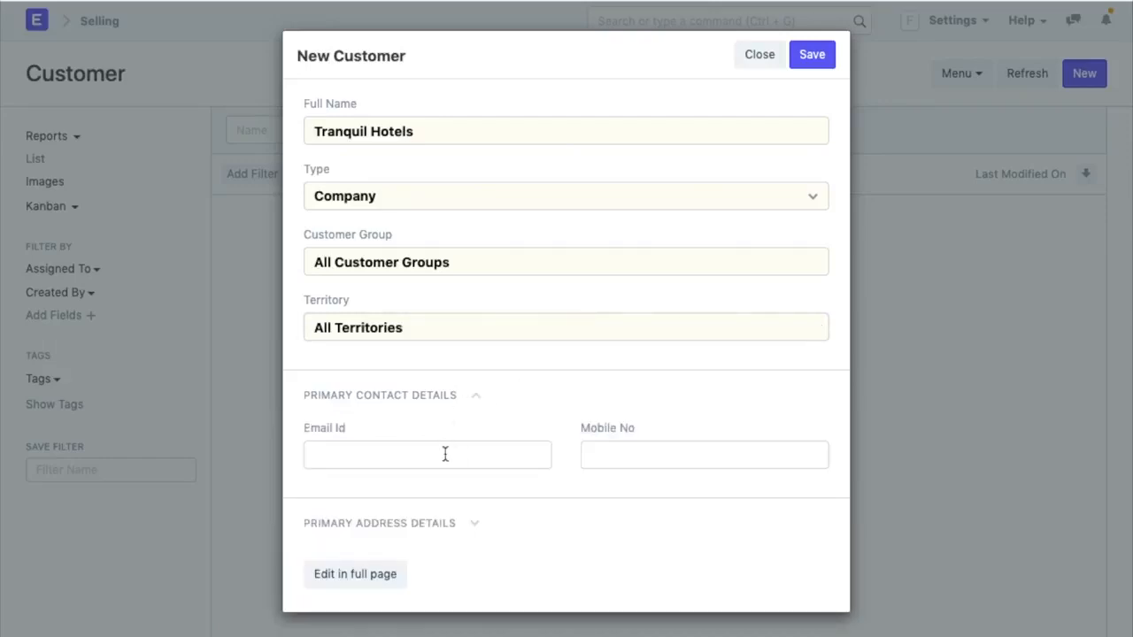
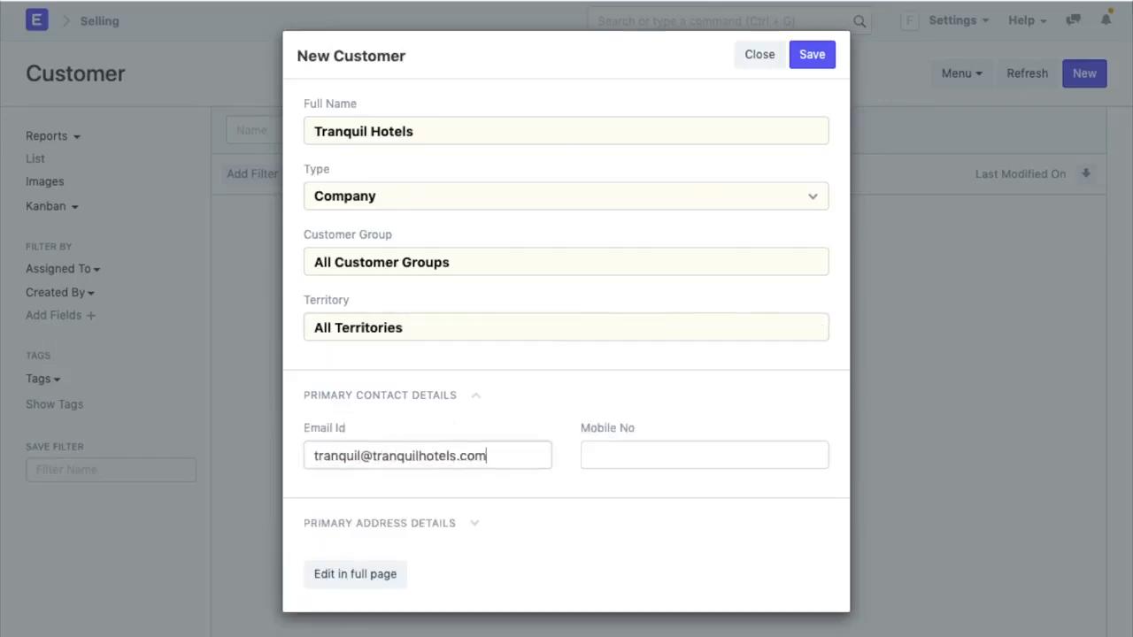
pyautogui.press('Tab')
pyautogui.write('98989898')
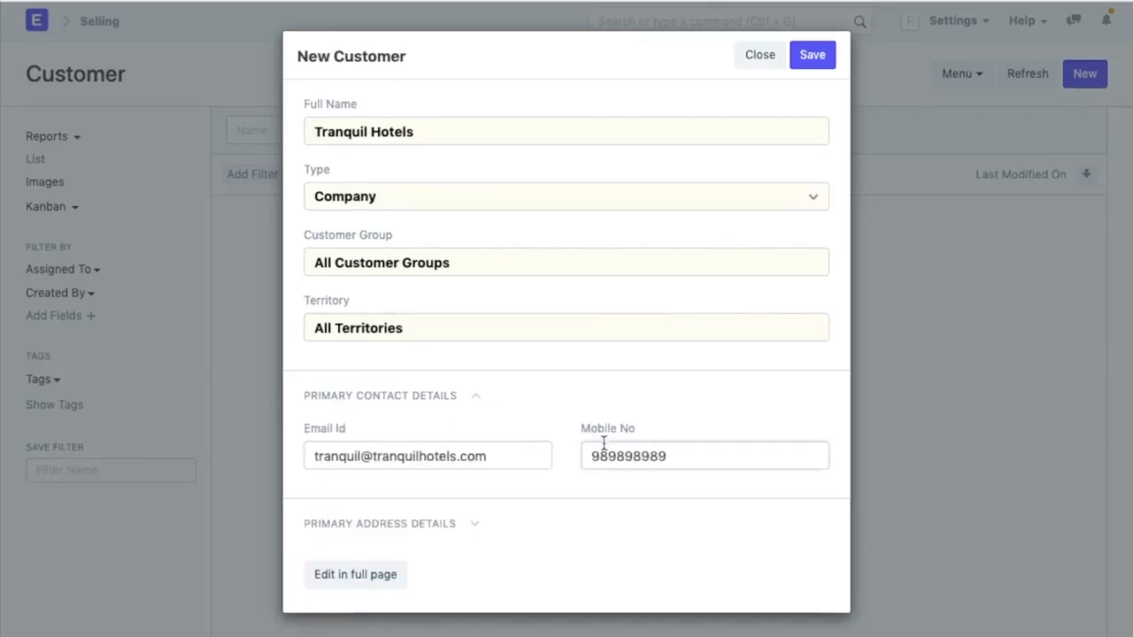
pyautogui.click(365, 526)
pyautogui.scroll(-2, 460, 576)
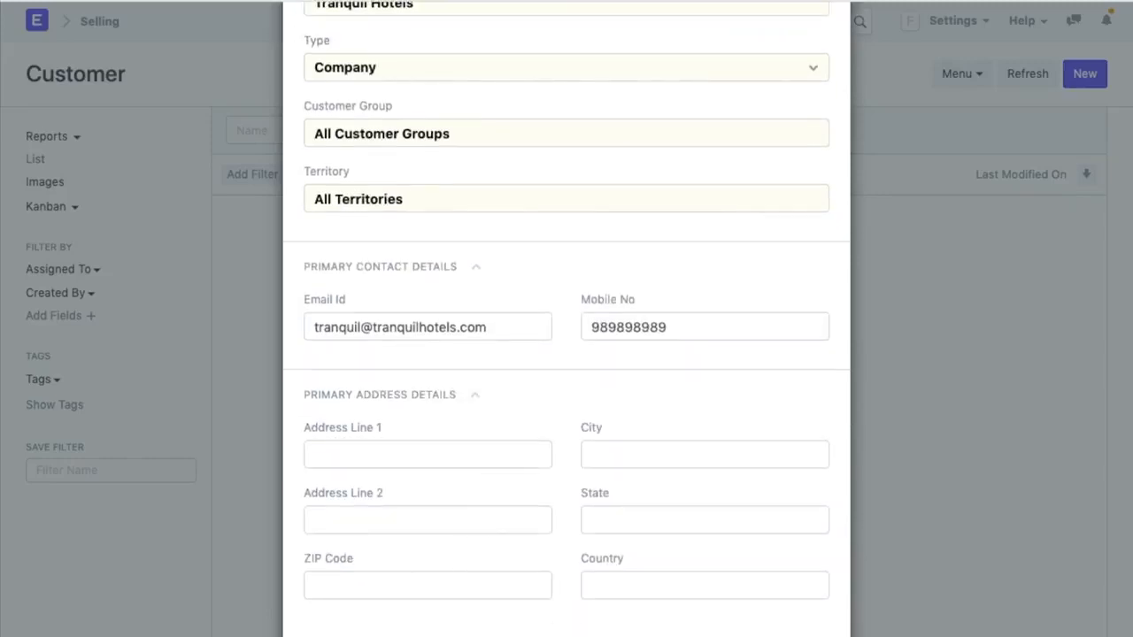
pyautogui.scroll(3, 491, 575)
pyautogui.click(829, 62)
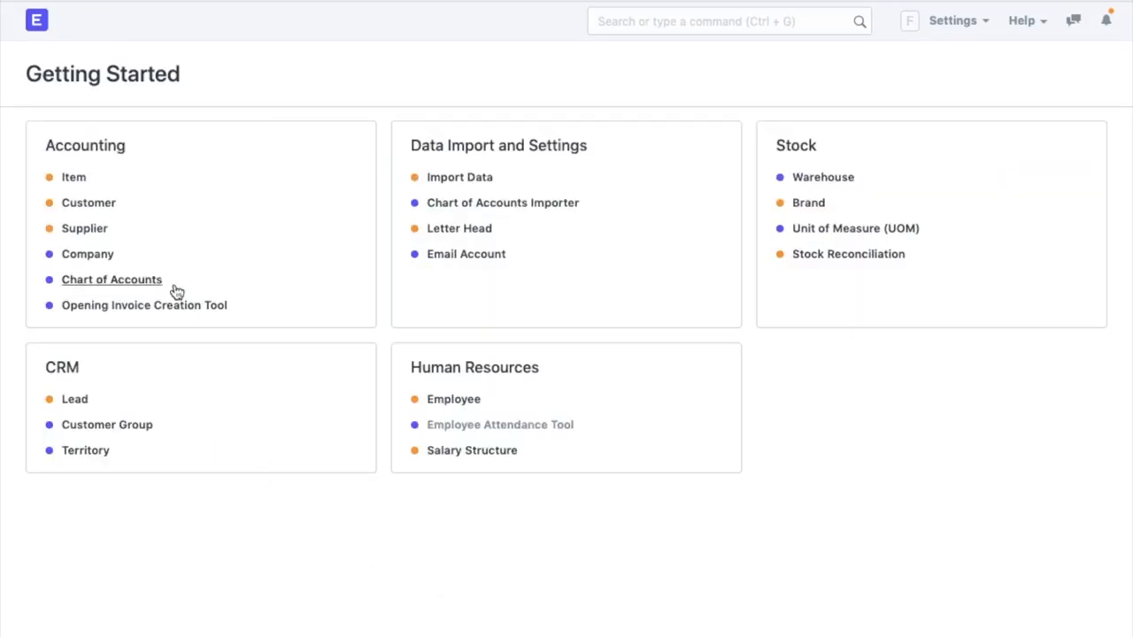
# - Create Company-type supplier Pacific Plywood & Hardware in the Raw Material group and save it
pyautogui.click(84, 229)
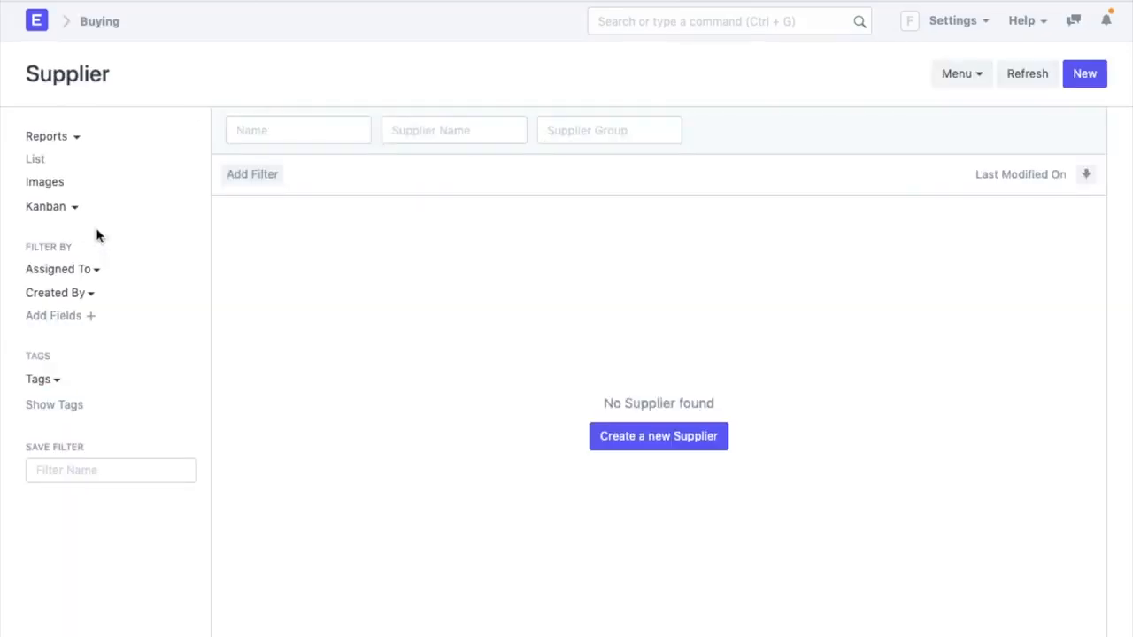
pyautogui.click(631, 453)
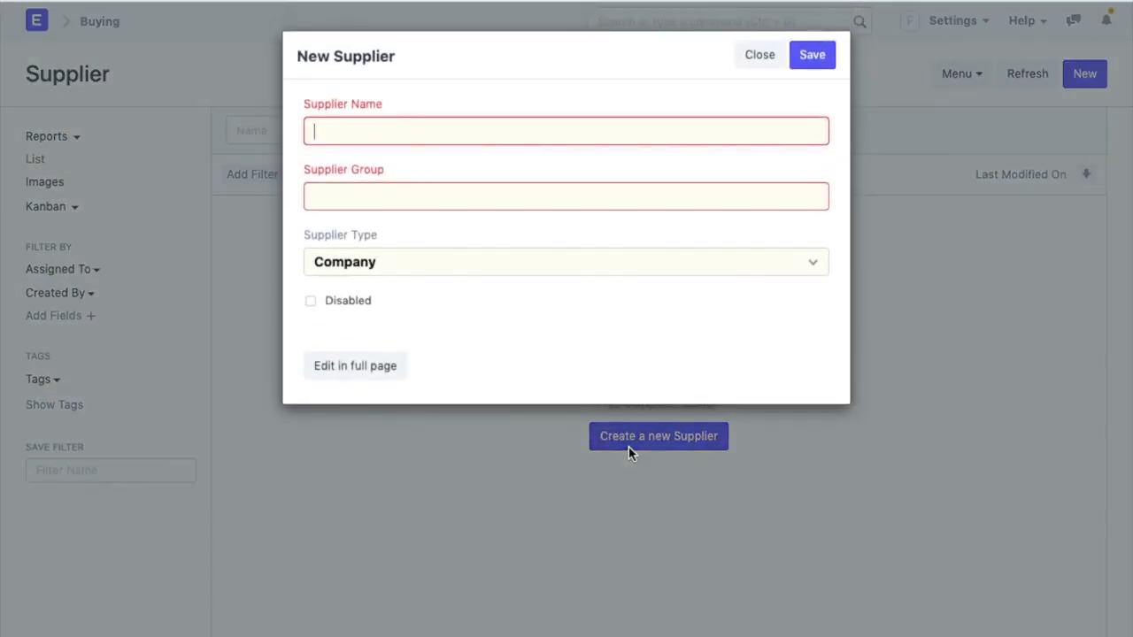
pyautogui.write('Pacific Plywood & Hardware')
pyautogui.click(595, 197)
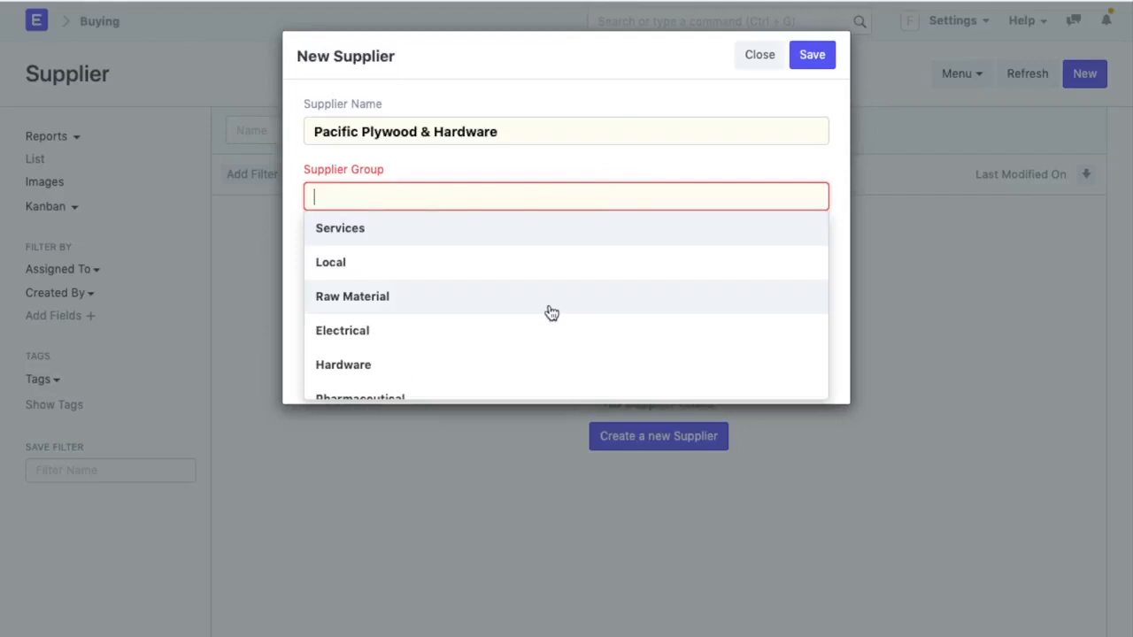
pyautogui.click(547, 310)
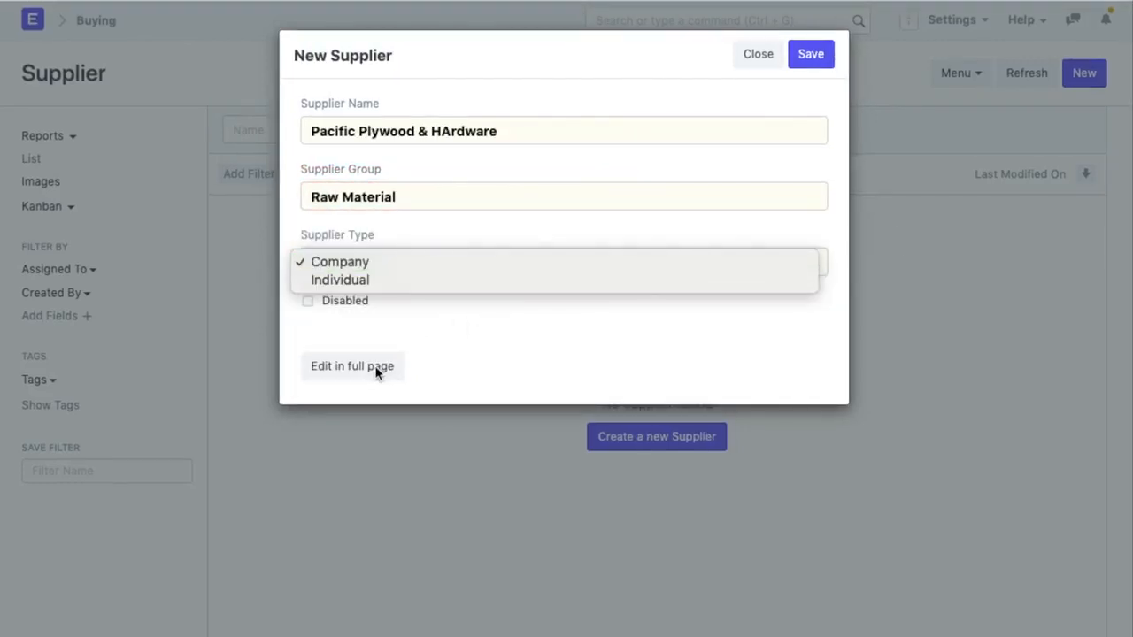
pyautogui.click(406, 368)
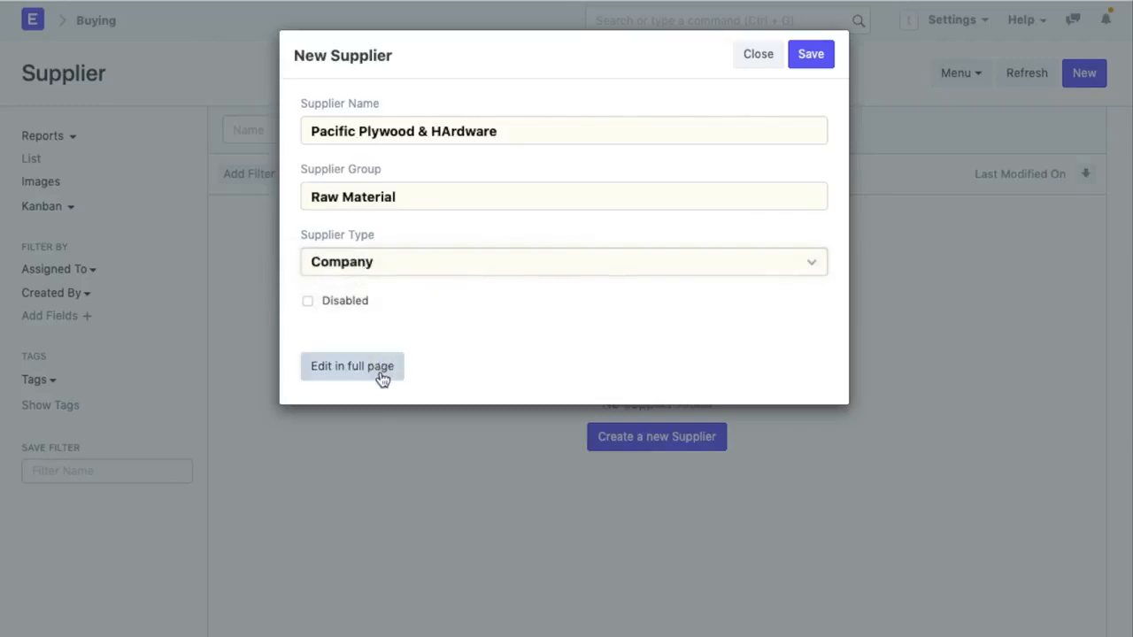
pyautogui.click(813, 57)
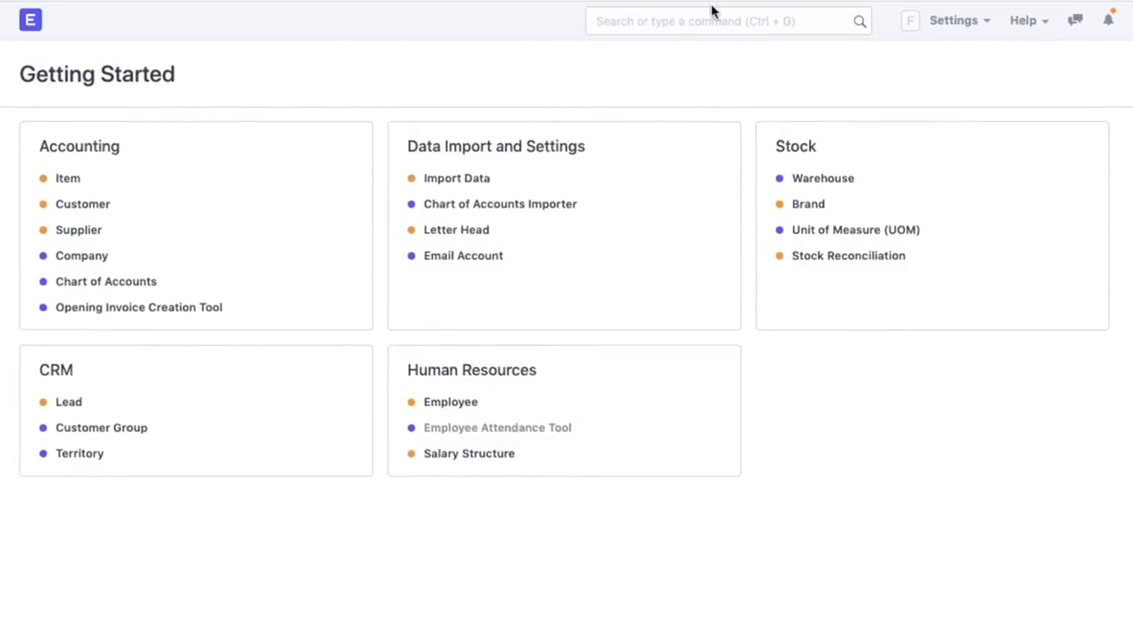
pyautogui.click(702, 22)
# - Search 'Sales' to reach the Sales Order list and start a new sales order
pyautogui.write('Sal')
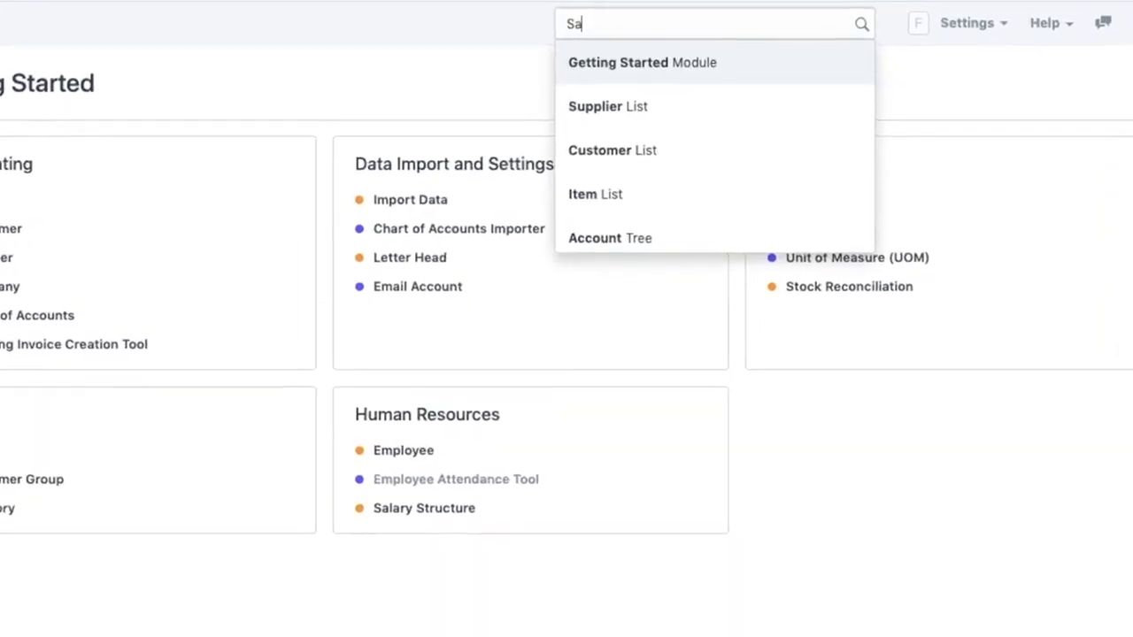
pyautogui.write('es')
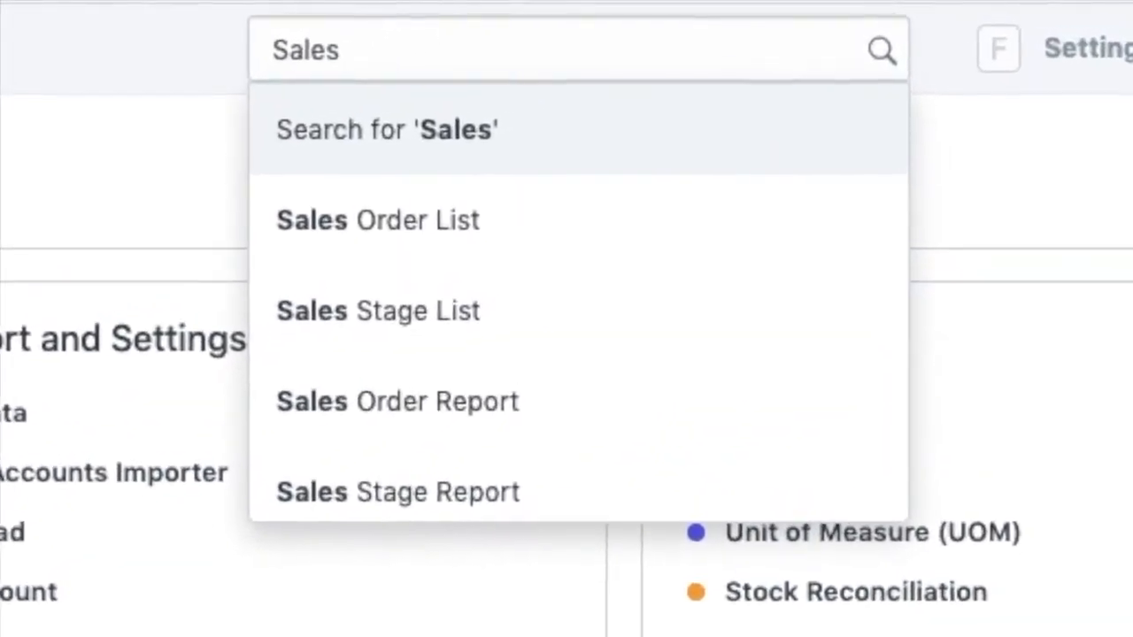
pyautogui.click(427, 232)
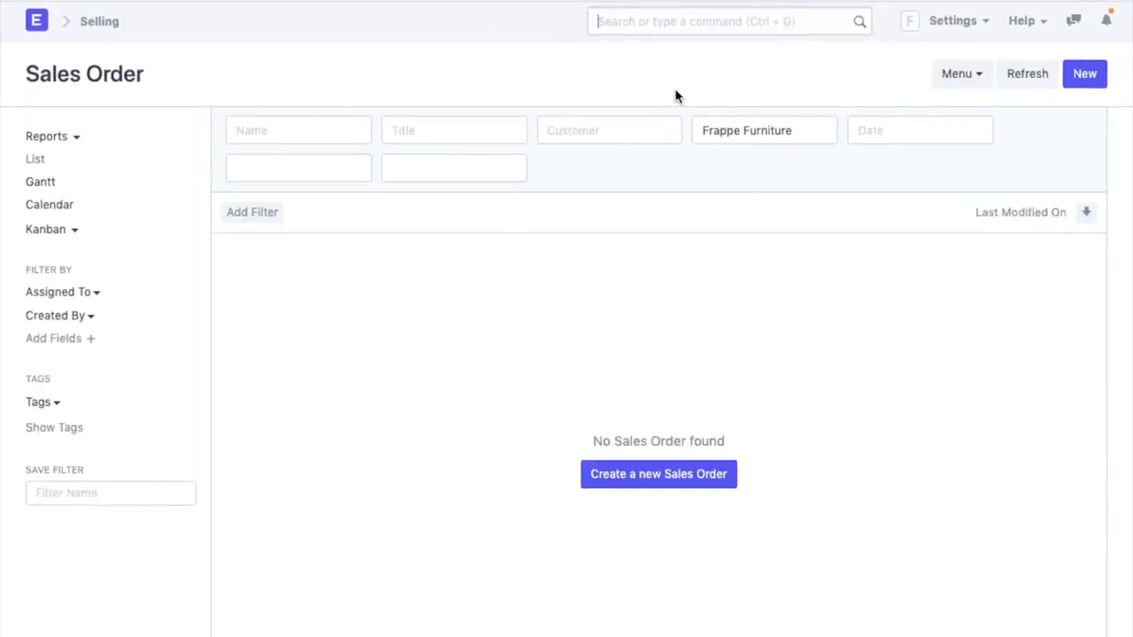
pyautogui.click(652, 476)
pyautogui.click(521, 262)
# - Set the order's customer to Tranquil Hotels and delivery date to 04-30-2020
pyautogui.click(506, 296)
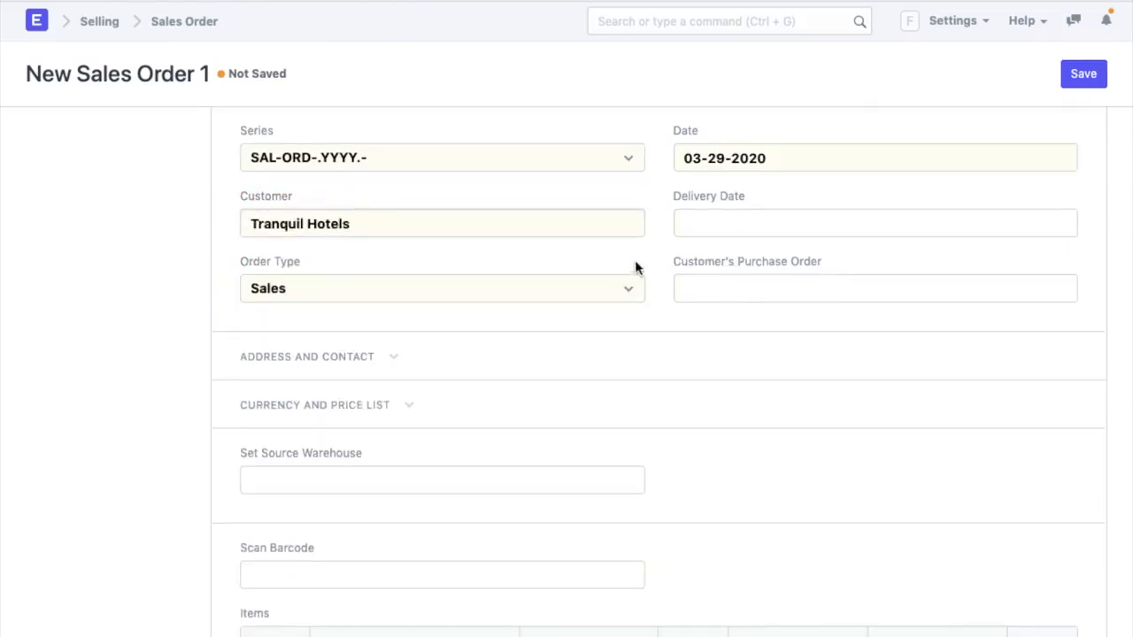
pyautogui.click(699, 257)
pyautogui.click(892, 310)
pyautogui.click(825, 495)
pyautogui.scroll(-3, 715, 496)
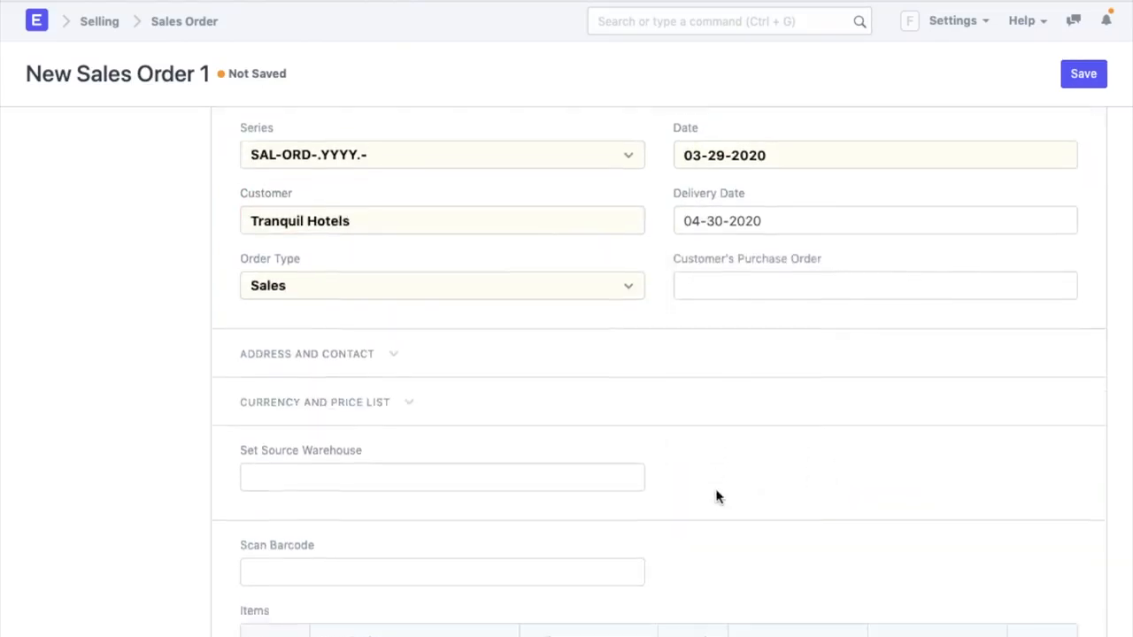
pyautogui.scroll(-1, 715, 496)
# - Add ITM-00001 with quantity 20 at rate 15 and save the order as a draft
pyautogui.click(413, 511)
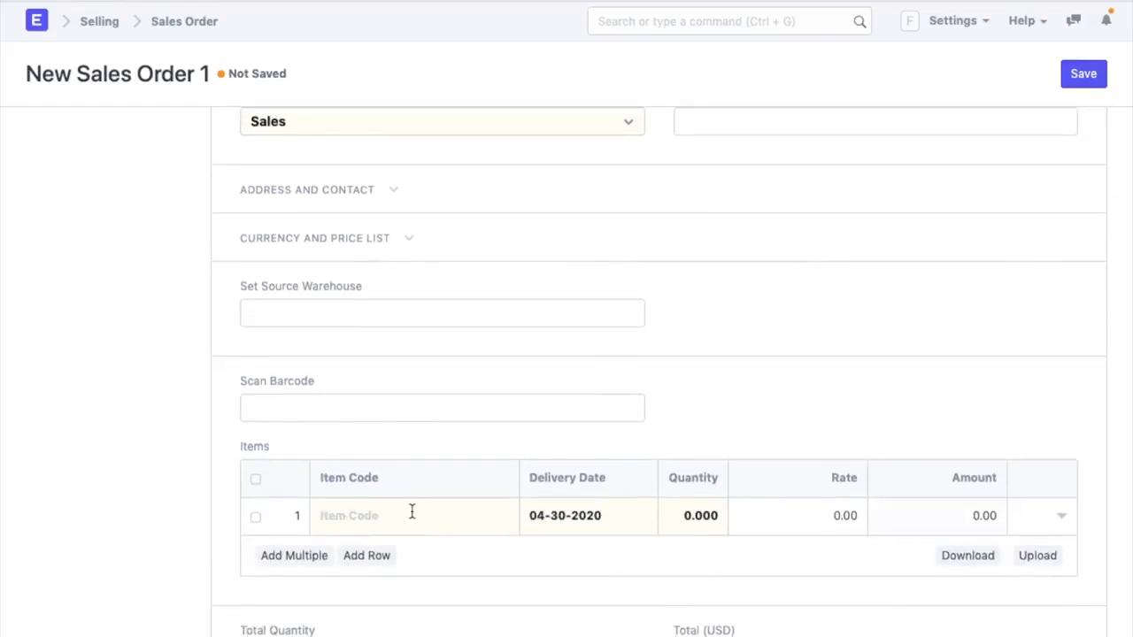
pyautogui.click(411, 547)
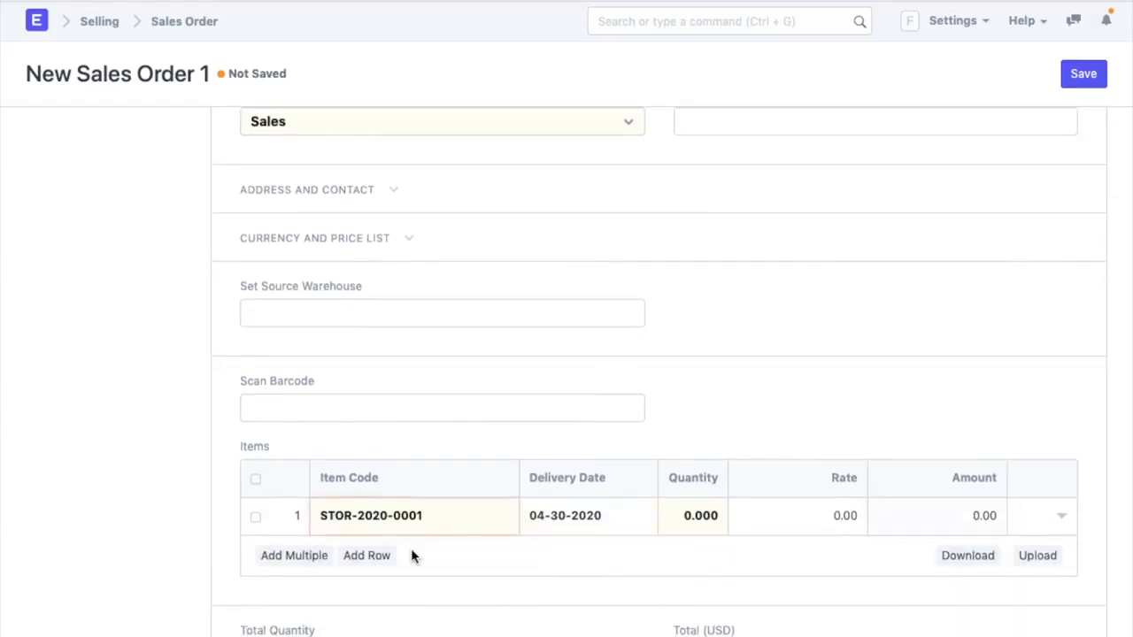
pyautogui.click(695, 522)
pyautogui.write('20')
pyautogui.click(770, 514)
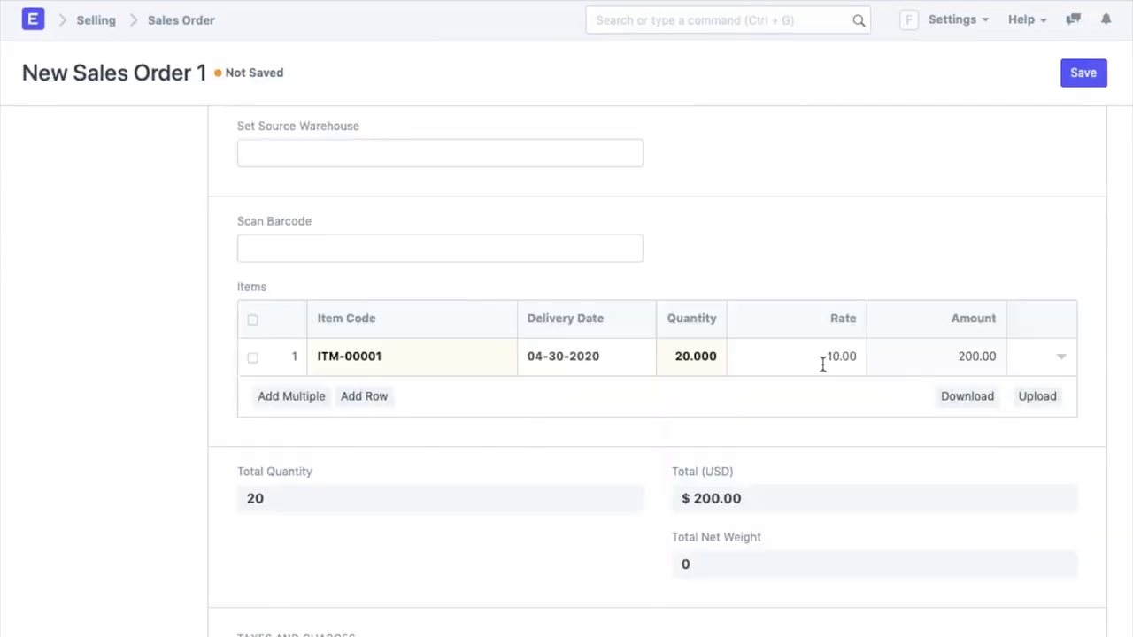
pyautogui.click(822, 363)
pyautogui.write('1')
pyautogui.click(905, 344)
pyautogui.click(1082, 74)
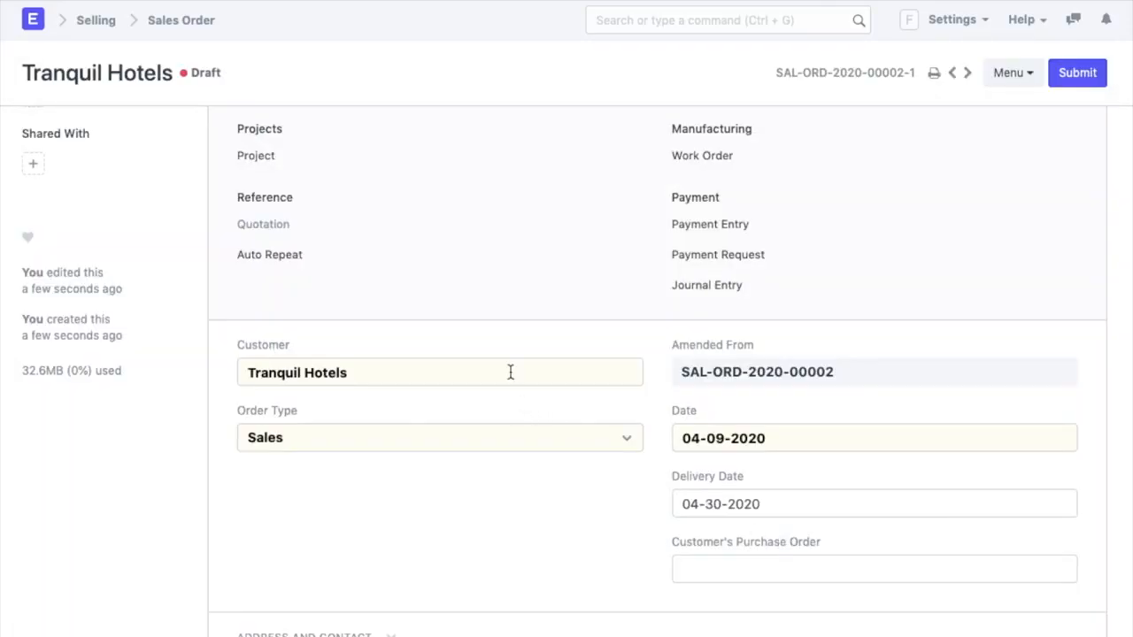
# - Keep the order type as Sales and permanently submit the sales order
pyautogui.doubleClick(511, 372)
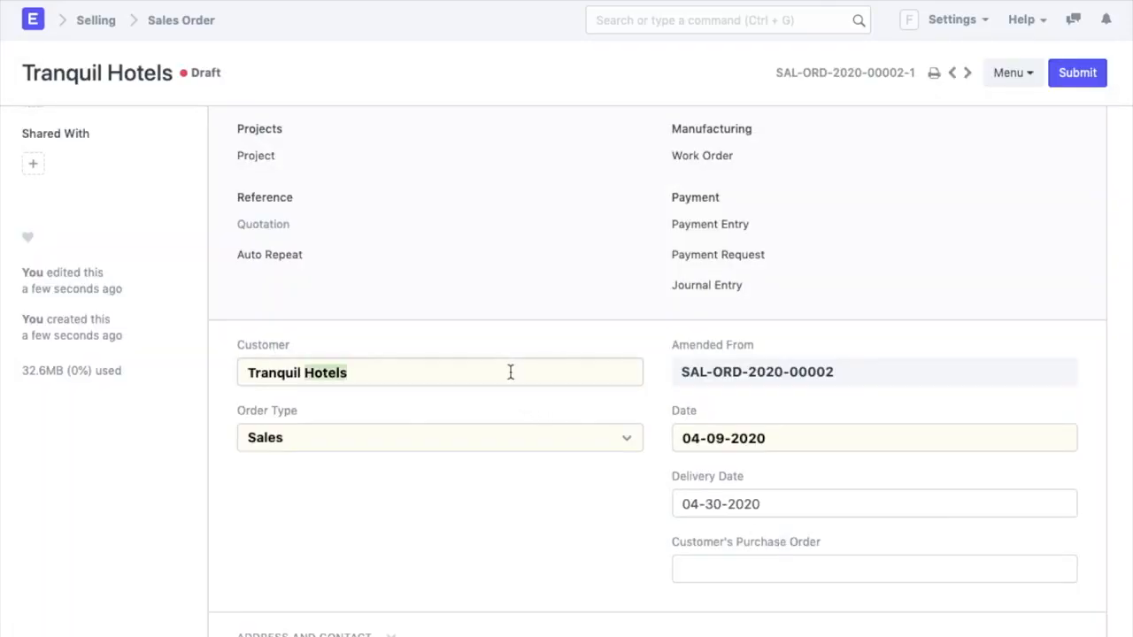
pyautogui.click(453, 437)
pyautogui.click(422, 576)
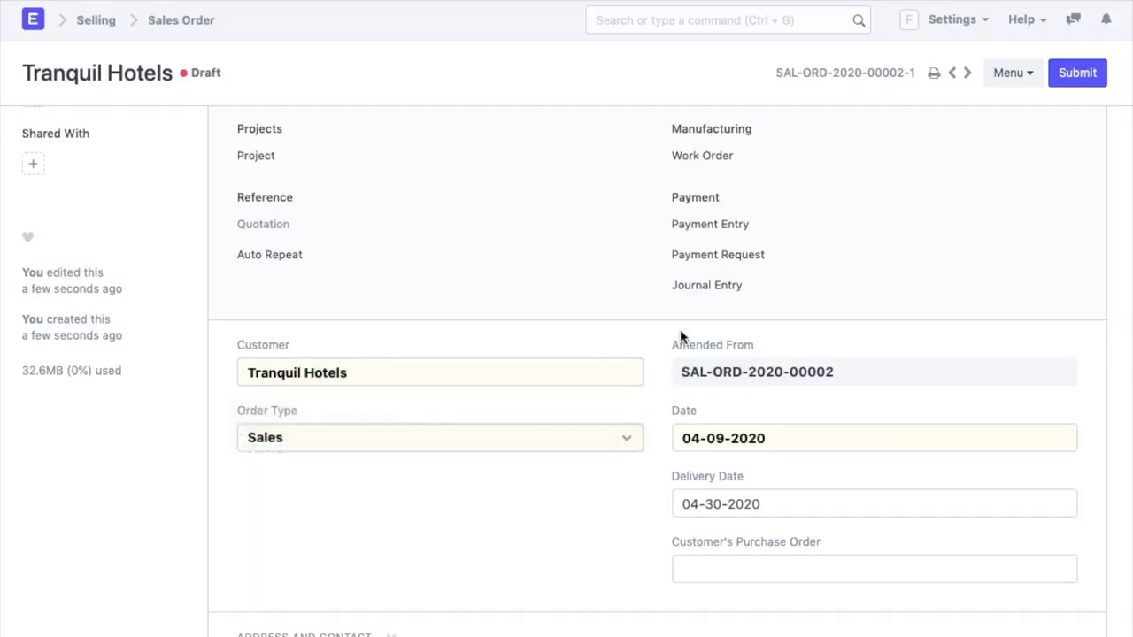
pyautogui.click(1078, 76)
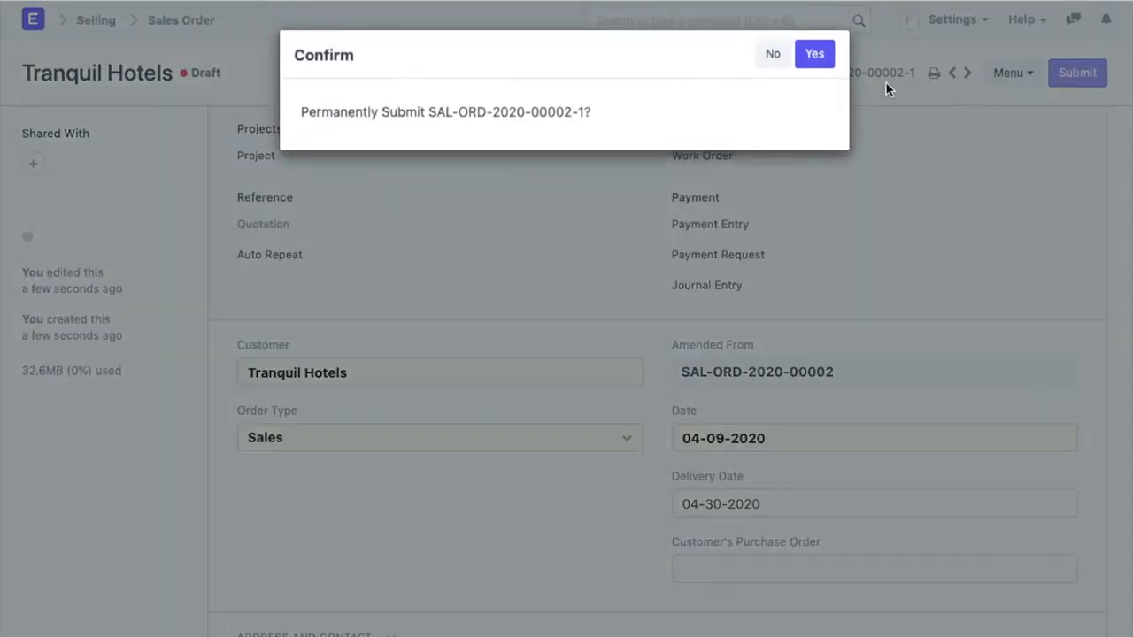
pyautogui.click(815, 54)
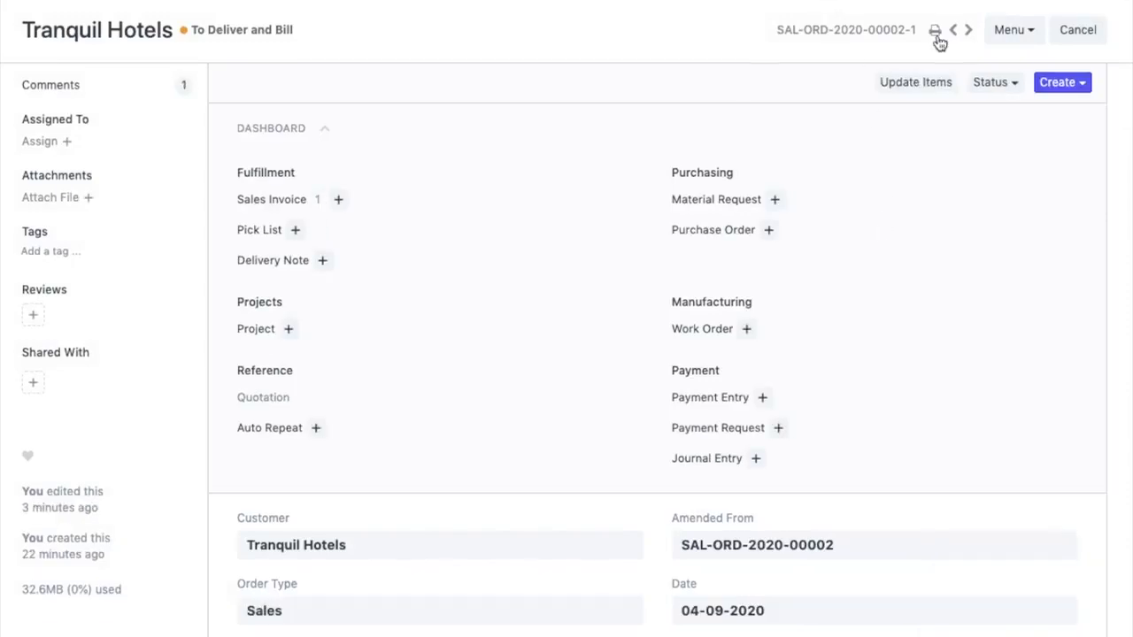
# - Preview the printed sales order and email it to Tranquil Hotels
pyautogui.click(936, 33)
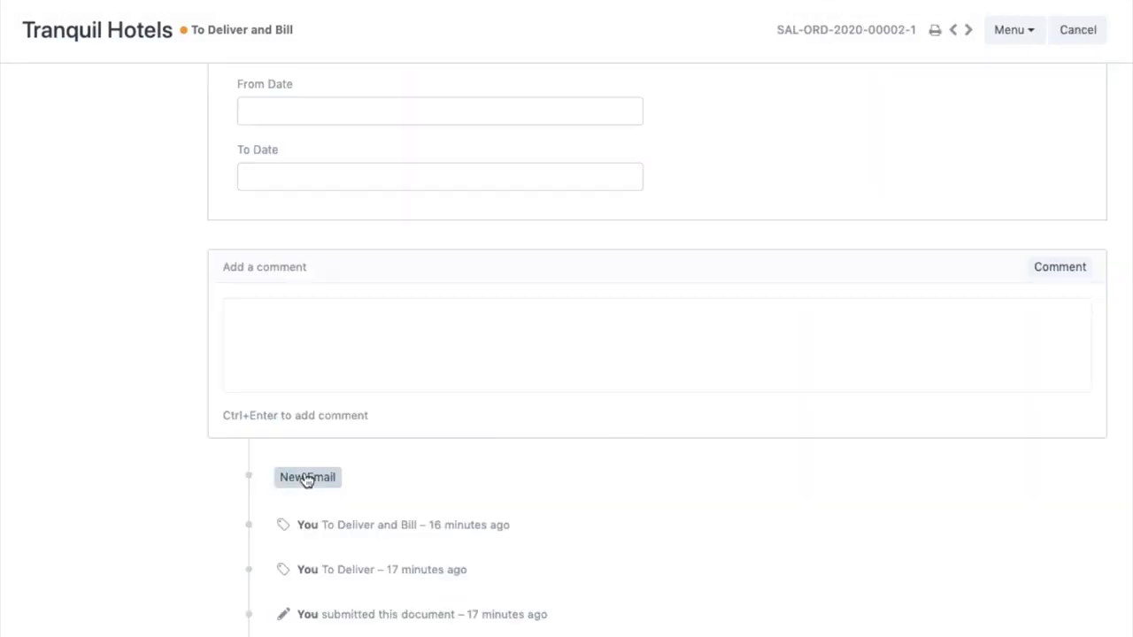
pyautogui.click(304, 475)
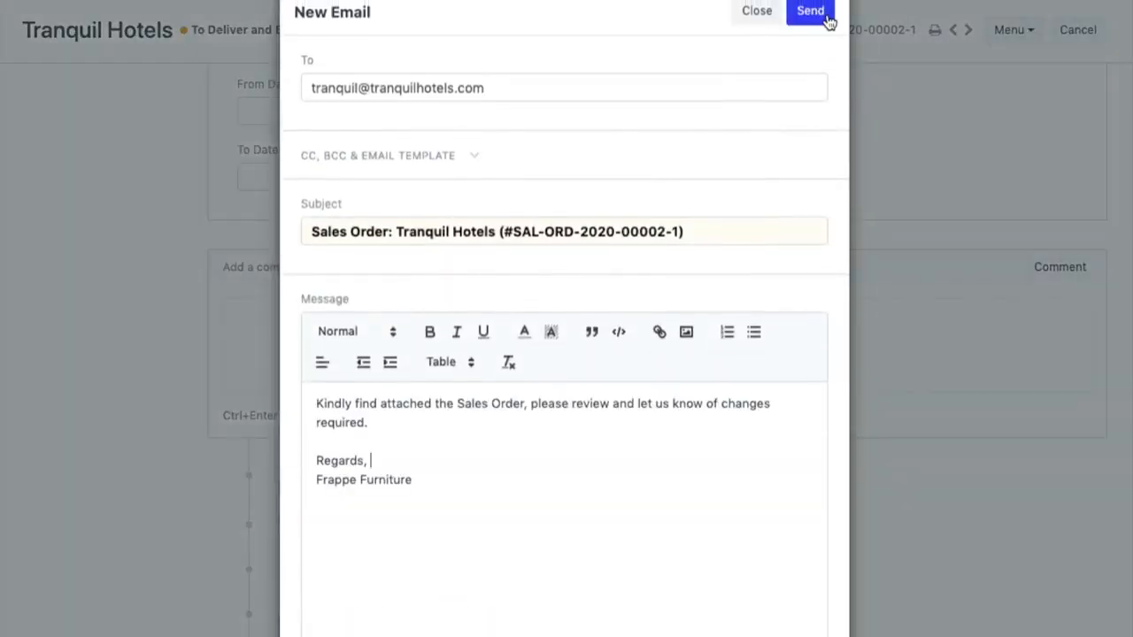
pyautogui.click(821, 13)
pyautogui.scroll(-2, 850, 284)
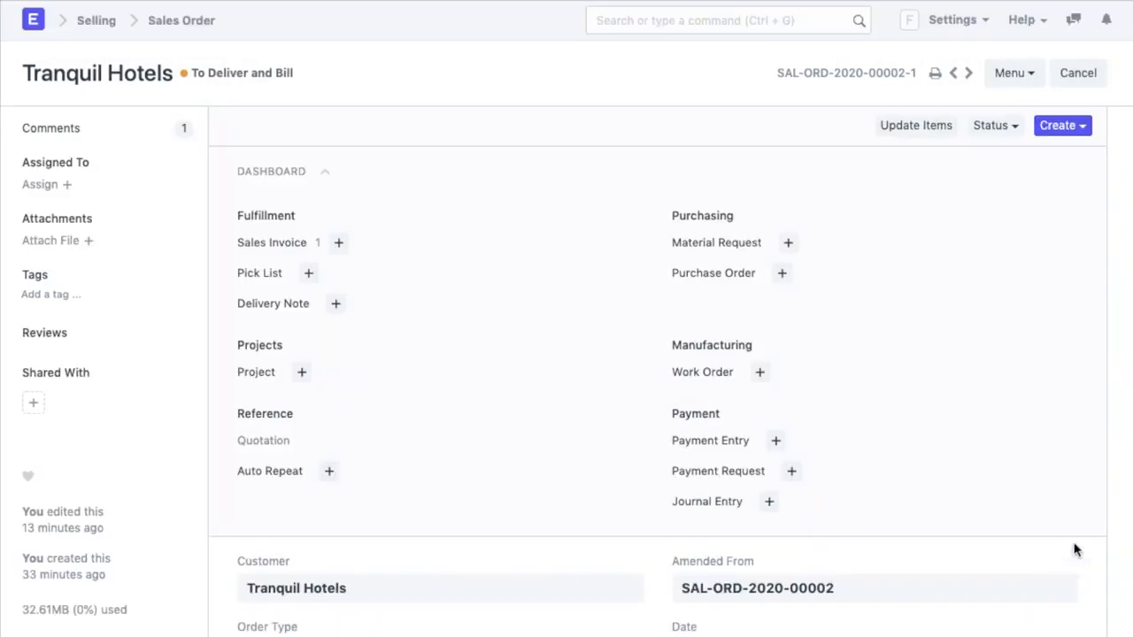
# - Create a sales invoice from the sales order, check its items, and save it
pyautogui.click(1076, 125)
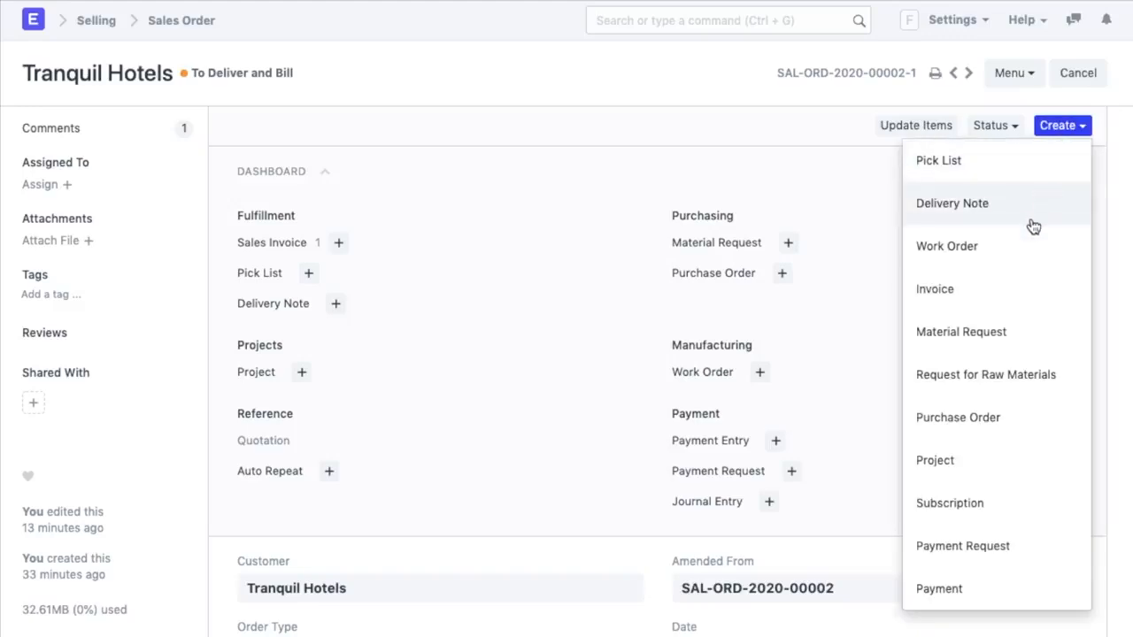
pyautogui.click(1017, 310)
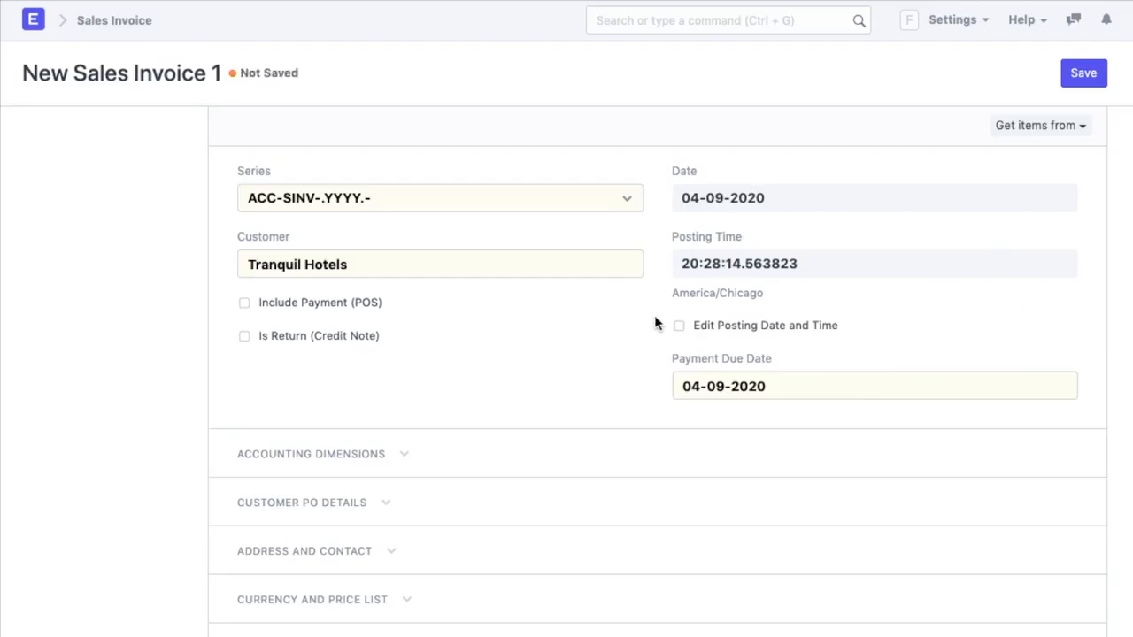
pyautogui.scroll(-6, 760, 397)
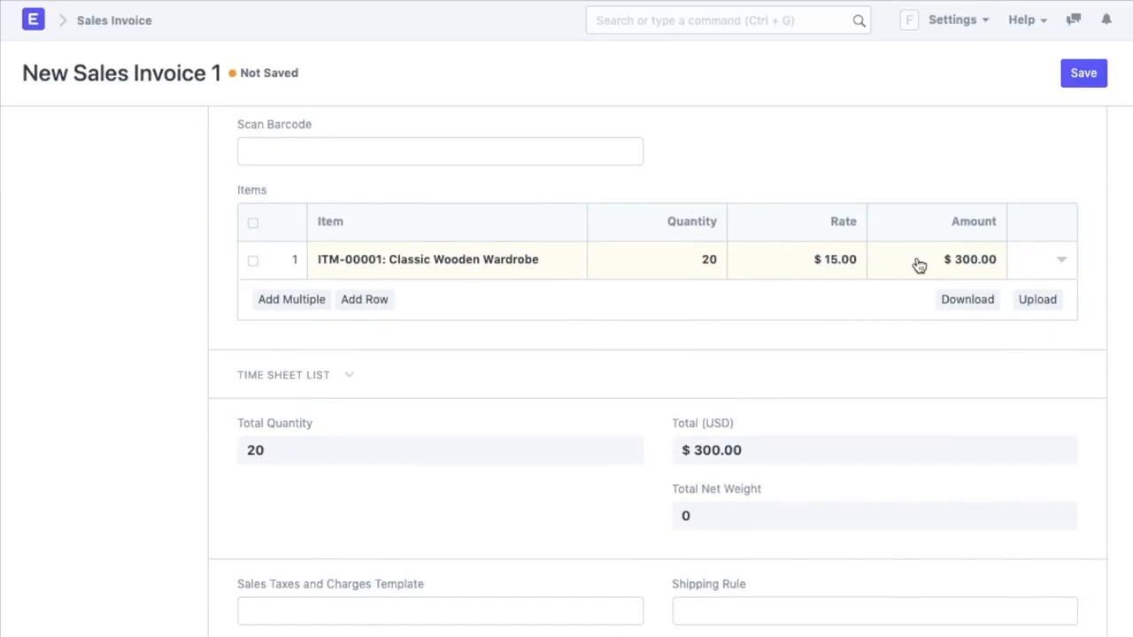
pyautogui.click(1081, 71)
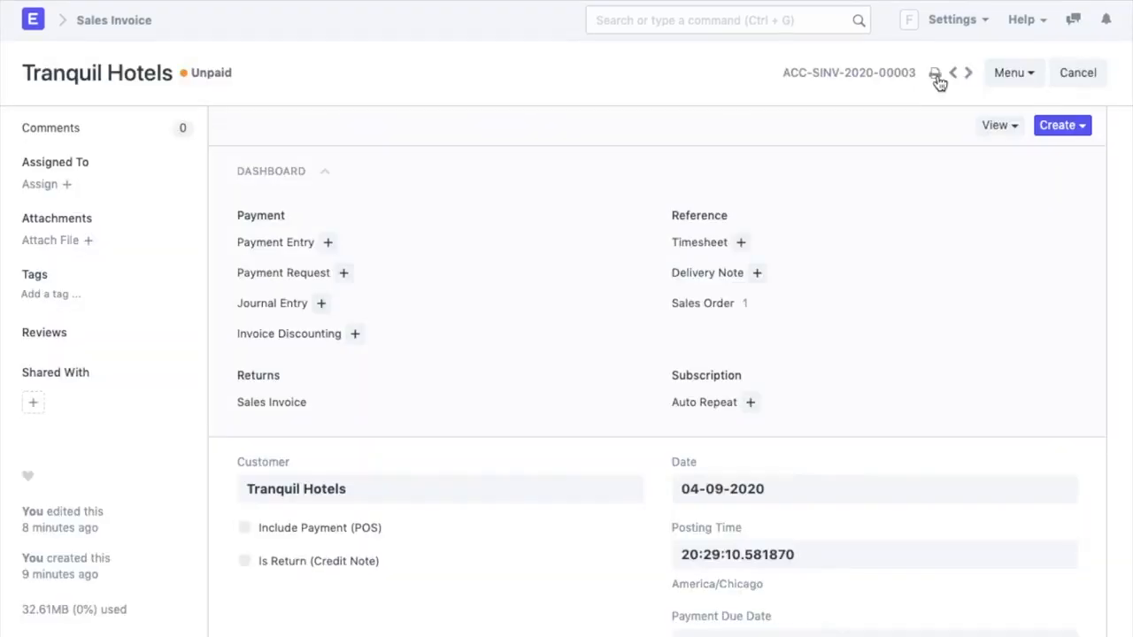
pyautogui.scroll(-15, 929, 274)
pyautogui.scroll(-10, 928, 277)
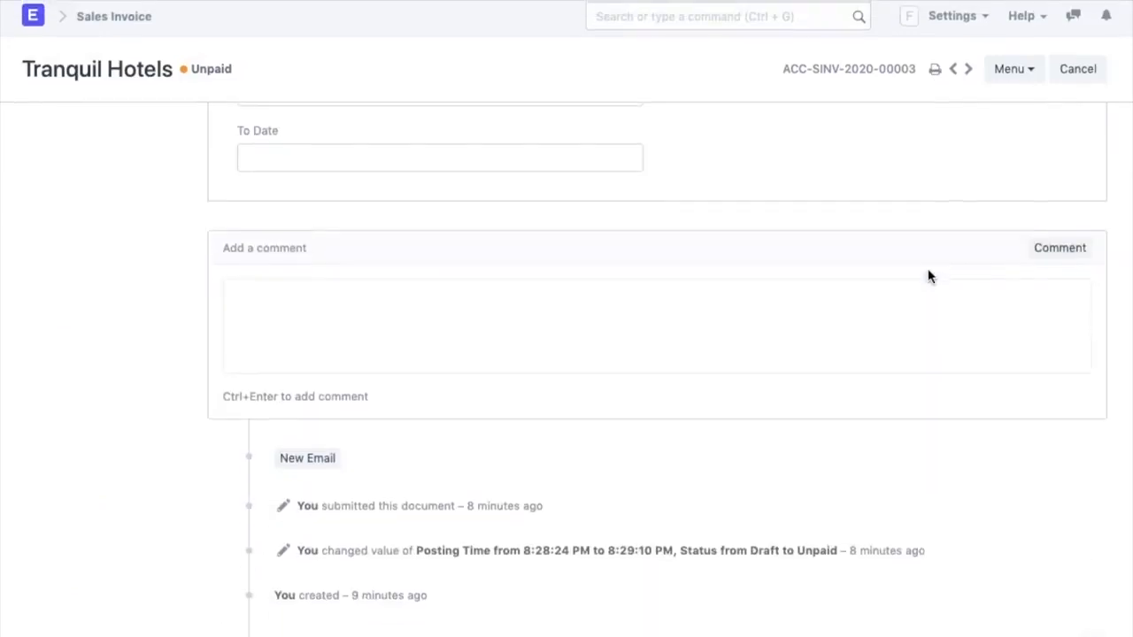
pyautogui.click(291, 467)
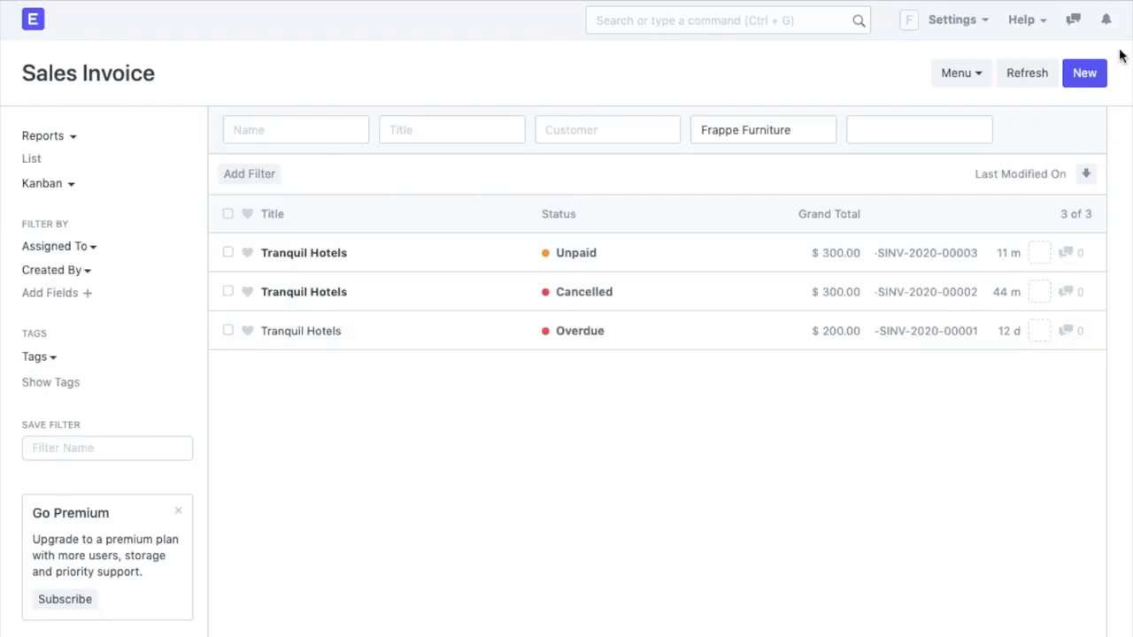
# - Start a new sales invoice, then search 'Profit' and open the Profit and Loss Statement
pyautogui.click(1086, 73)
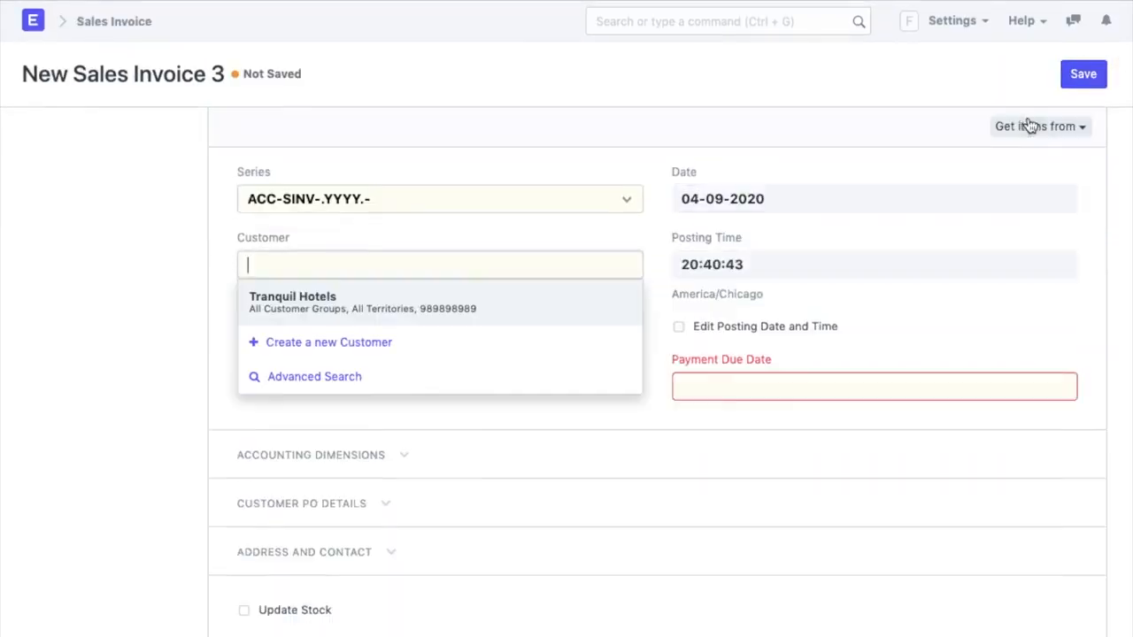
pyautogui.click(1031, 128)
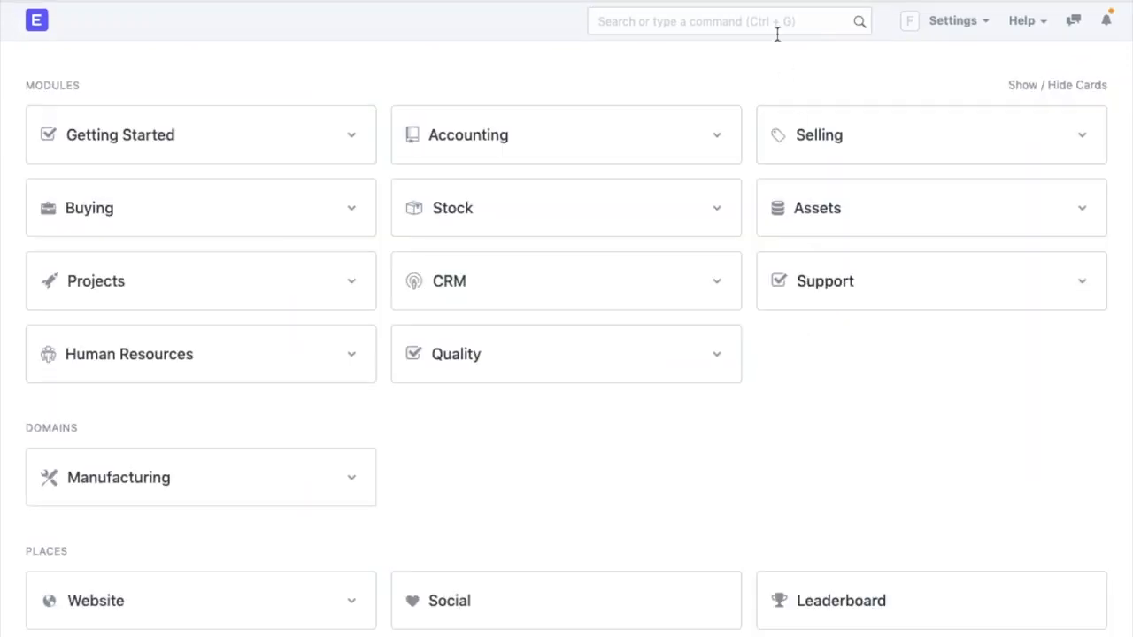
pyautogui.click(774, 34)
pyautogui.write('Purch')
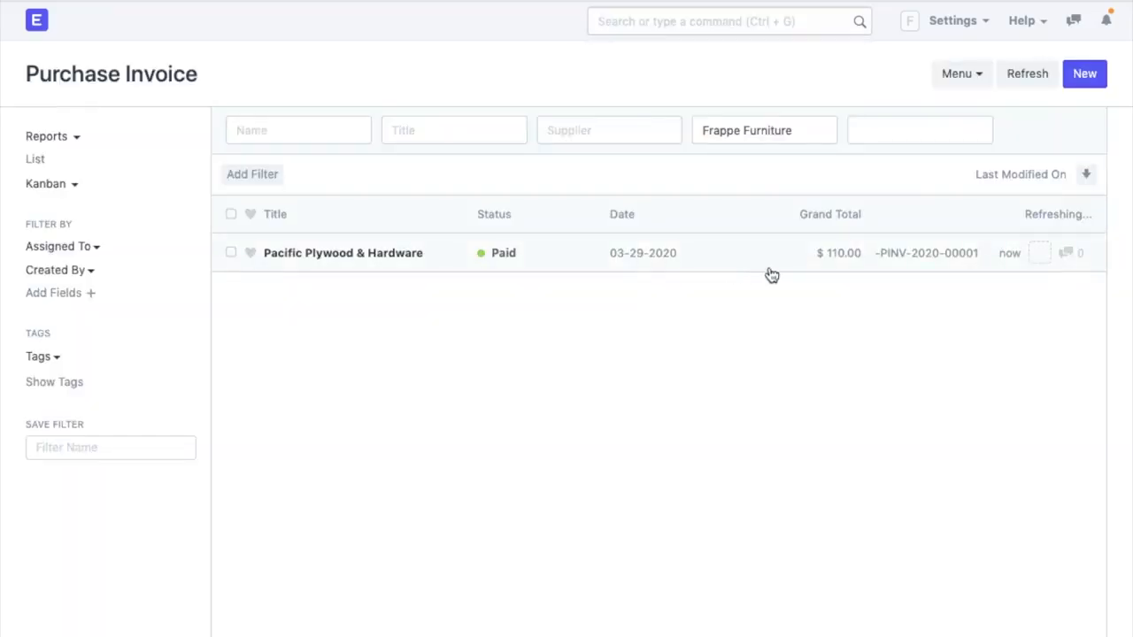
pyautogui.write('Profit')
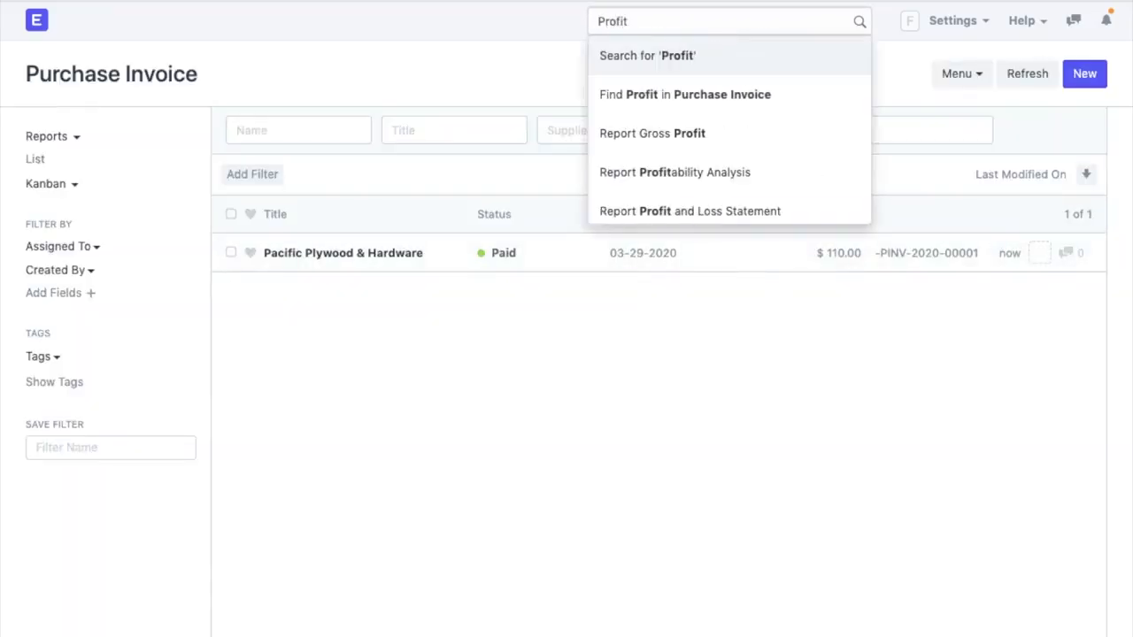
pyautogui.click(703, 209)
# - Scroll through the Profit and Loss Statement, then review the Balance Sheet report
pyautogui.scroll(-5, 757, 613)
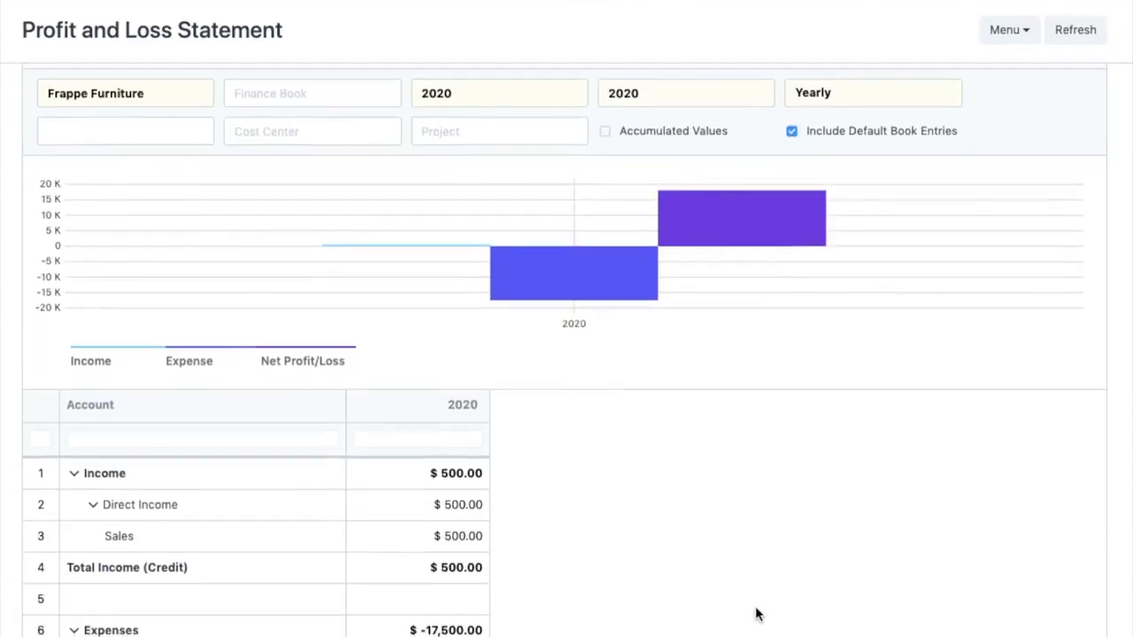
pyautogui.scroll(4, 757, 613)
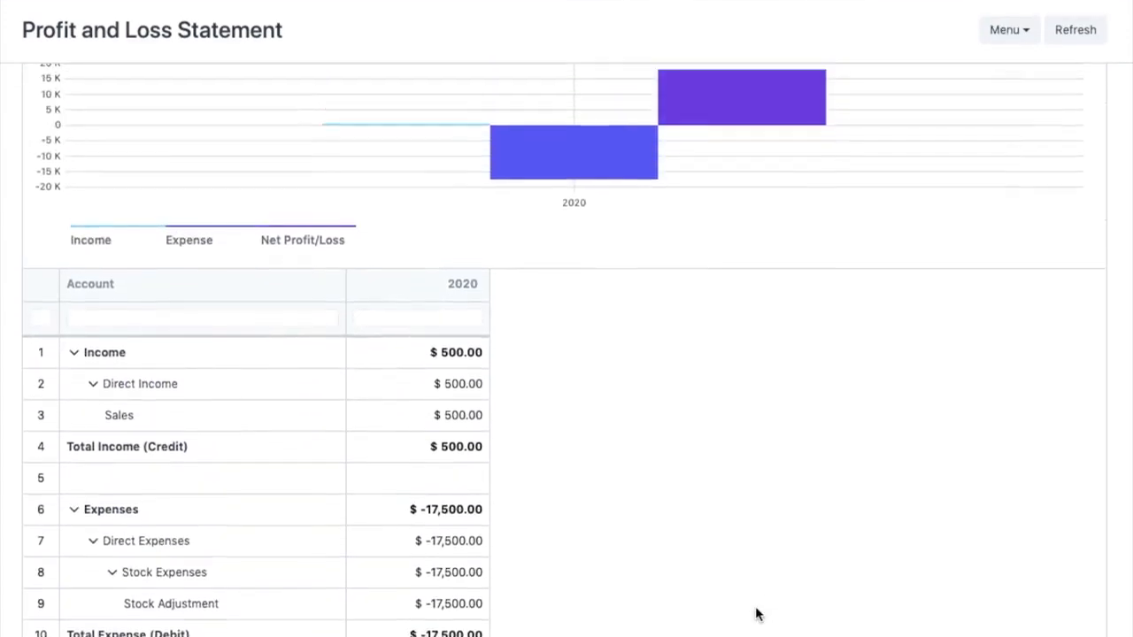
pyautogui.click(1001, 83)
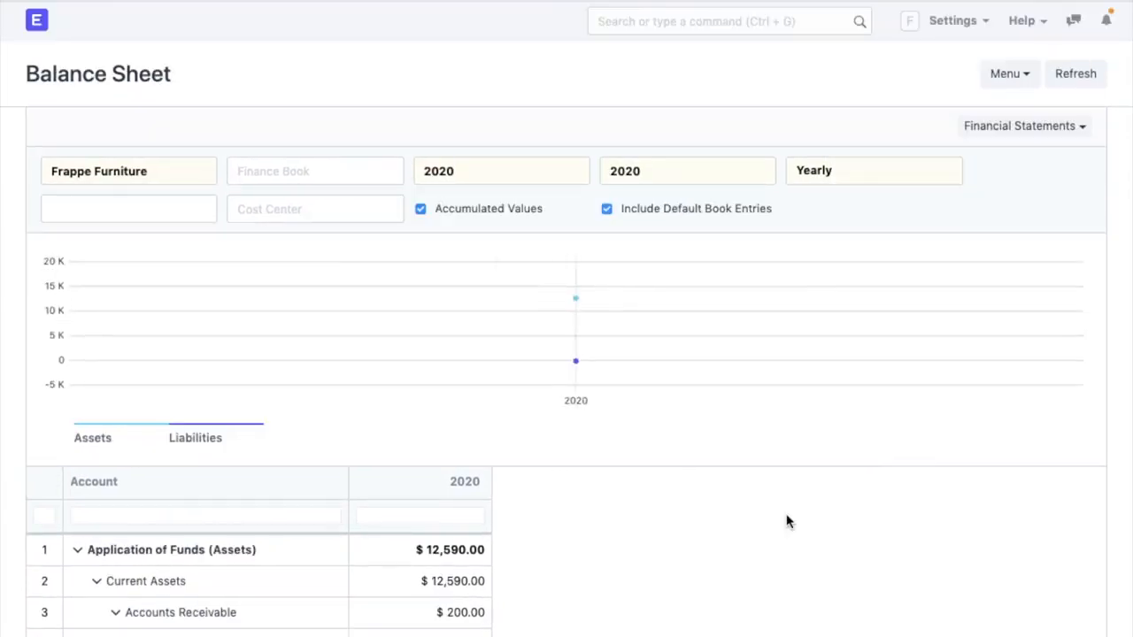
pyautogui.scroll(-4, 786, 522)
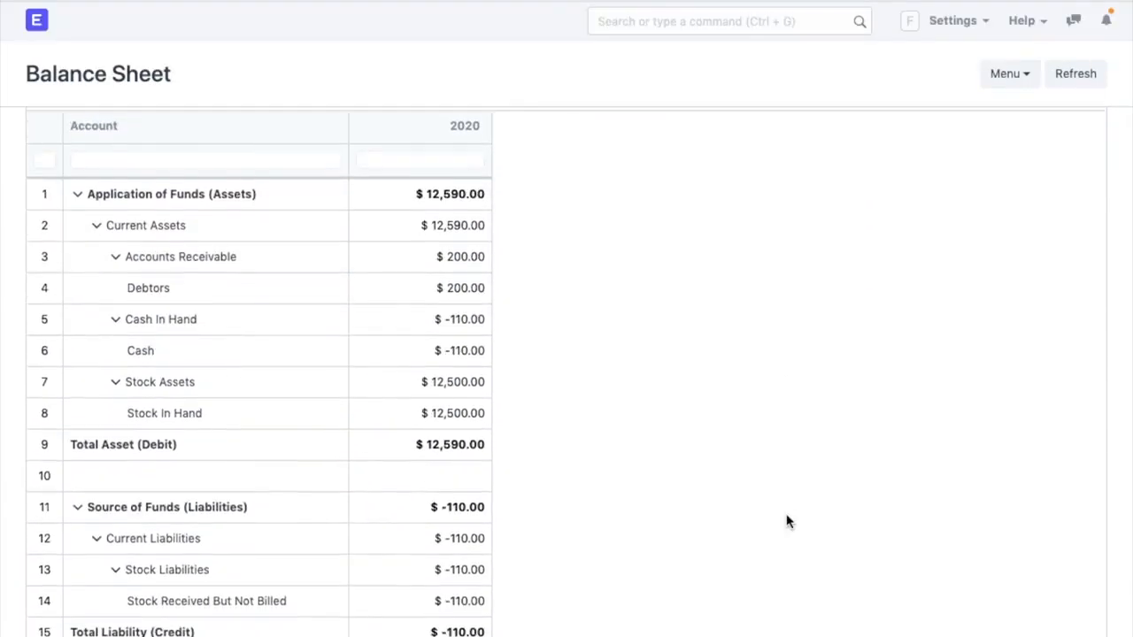
pyautogui.scroll(-3, 432, 507)
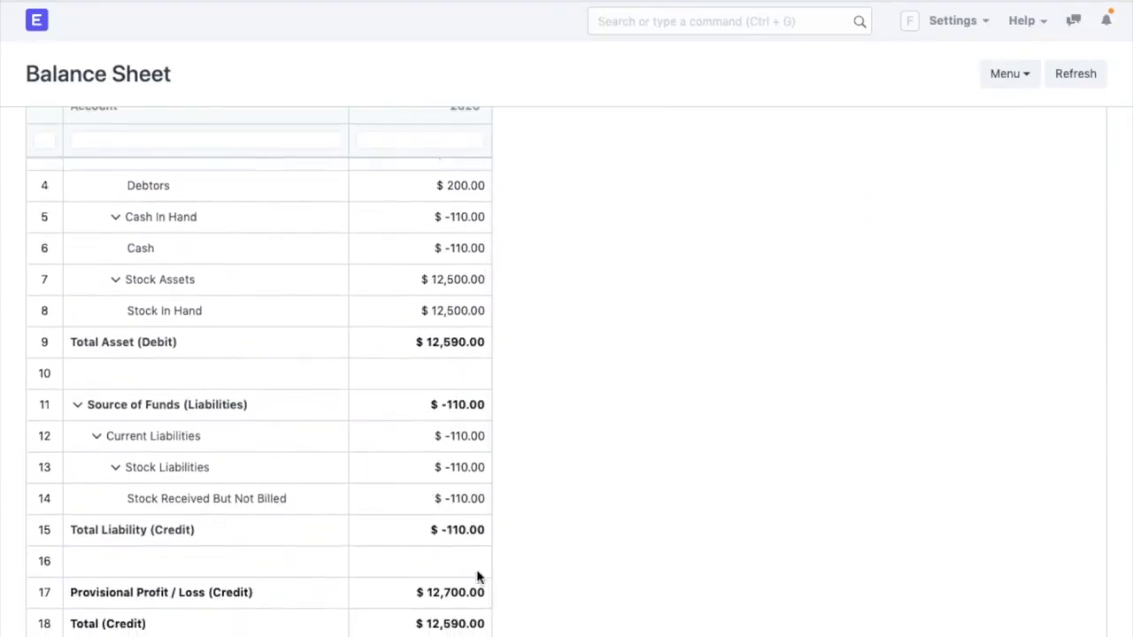
pyautogui.scroll(3, 470, 528)
pyautogui.scroll(4, 556, 443)
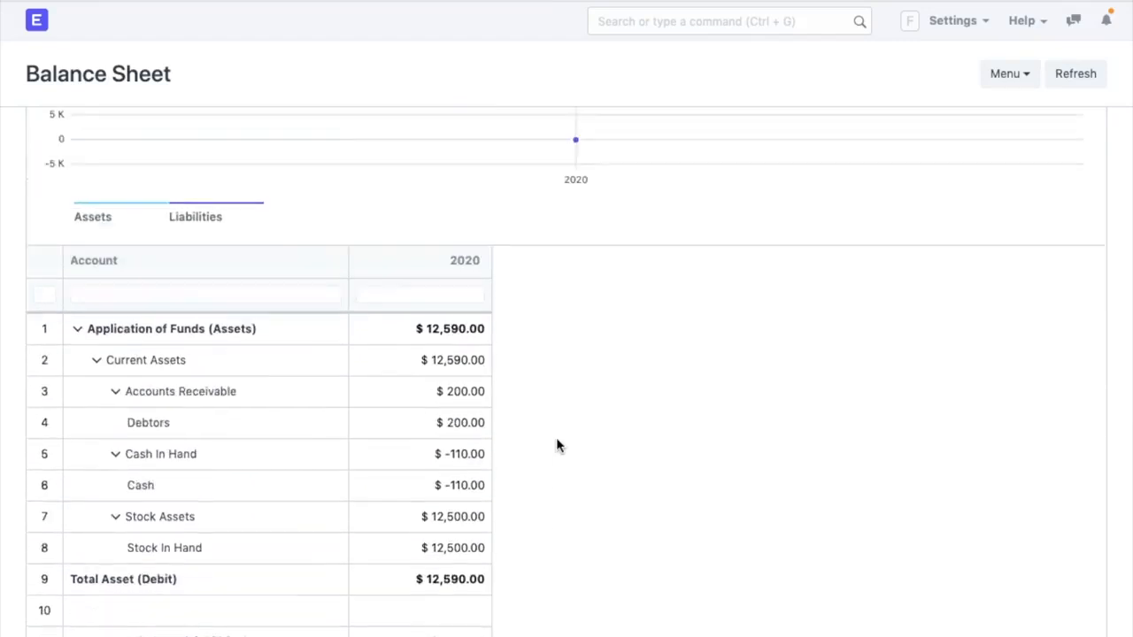
# - Switch to the Cash Flow Statement and review its operating figures
pyautogui.click(1059, 130)
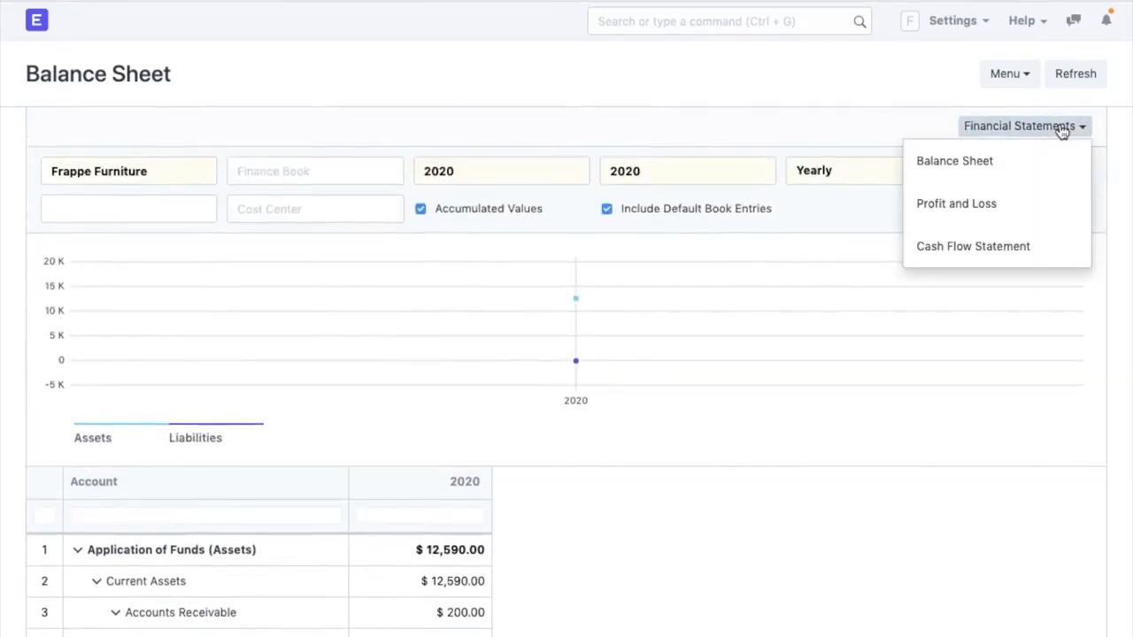
pyautogui.click(1004, 245)
pyautogui.scroll(-5, 718, 468)
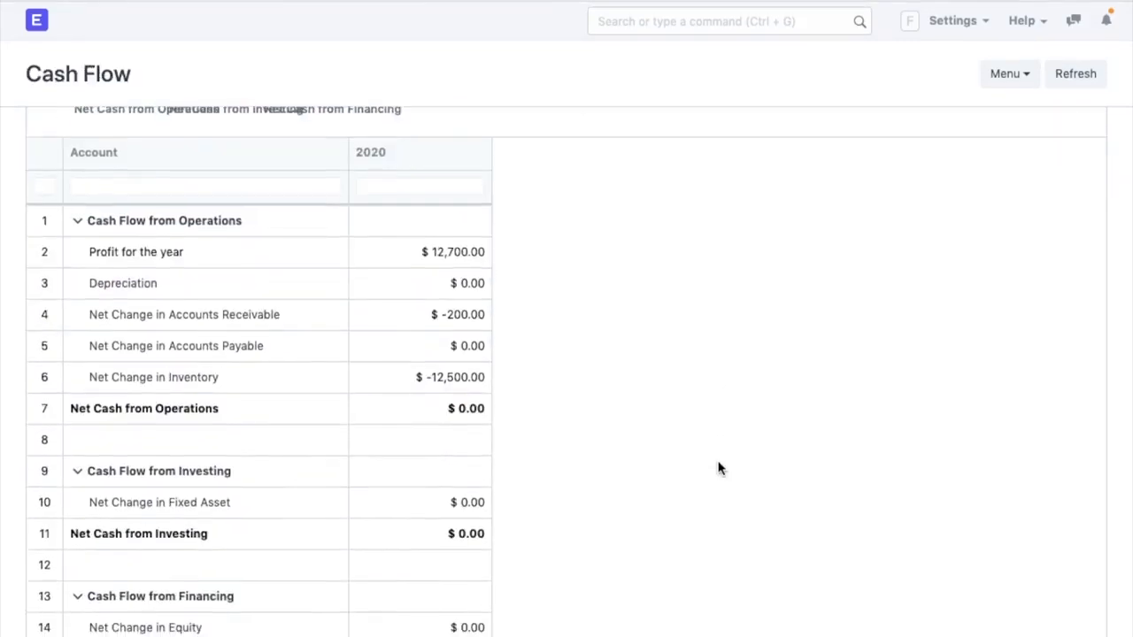
pyautogui.scroll(-2, 310, 450)
pyautogui.scroll(2, 309, 450)
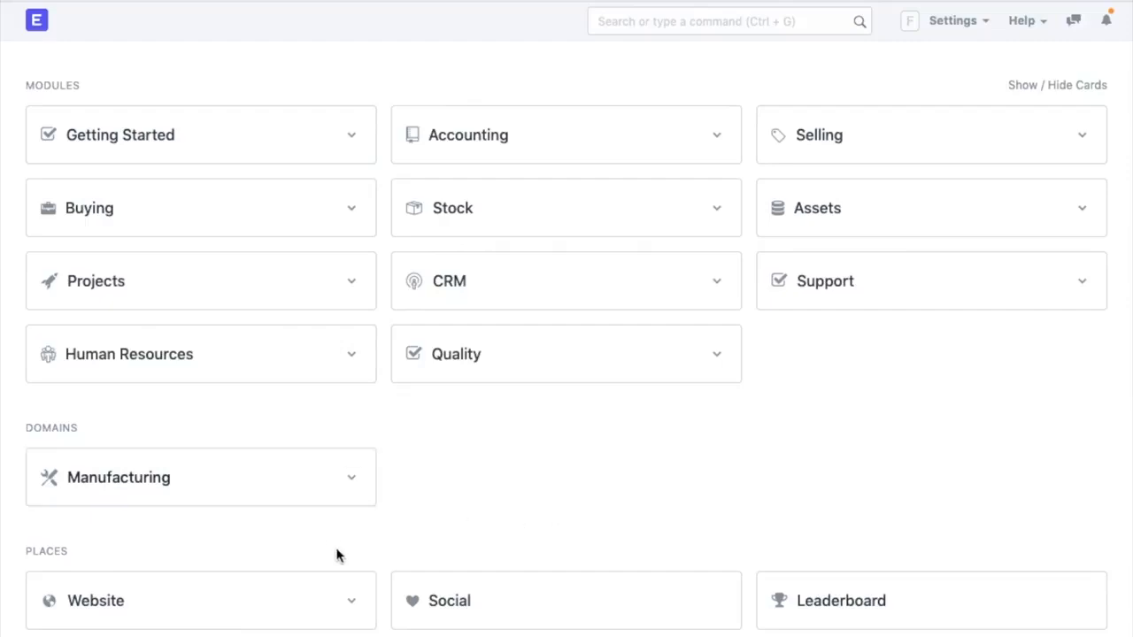
# - Open ERPNext's Documentation from the Help menu
pyautogui.click(1021, 21)
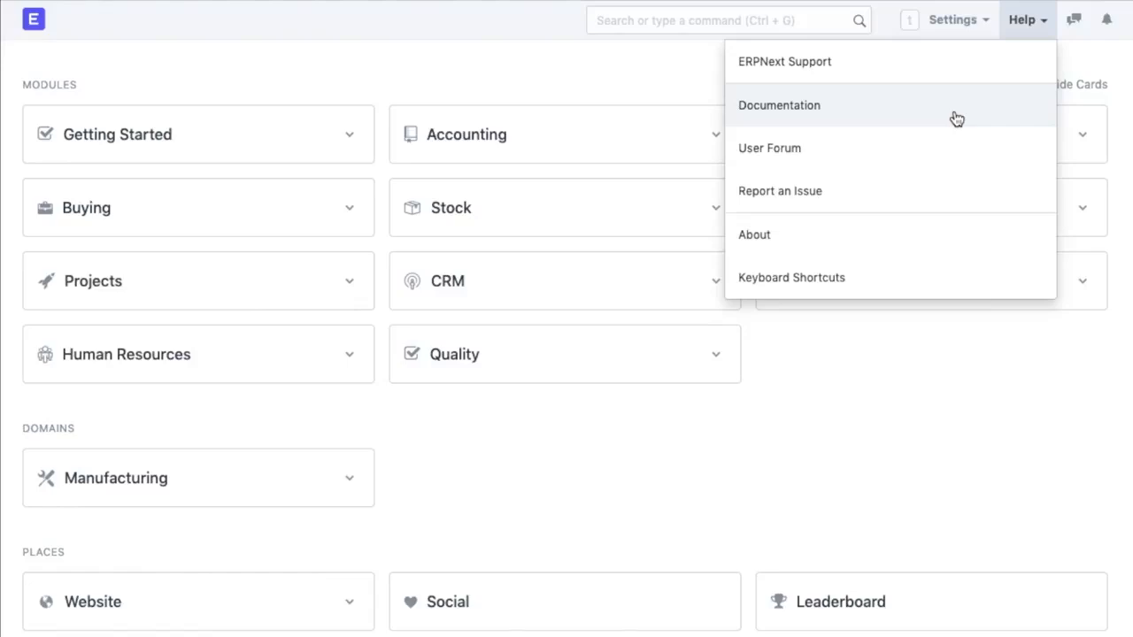
pyautogui.click(883, 120)
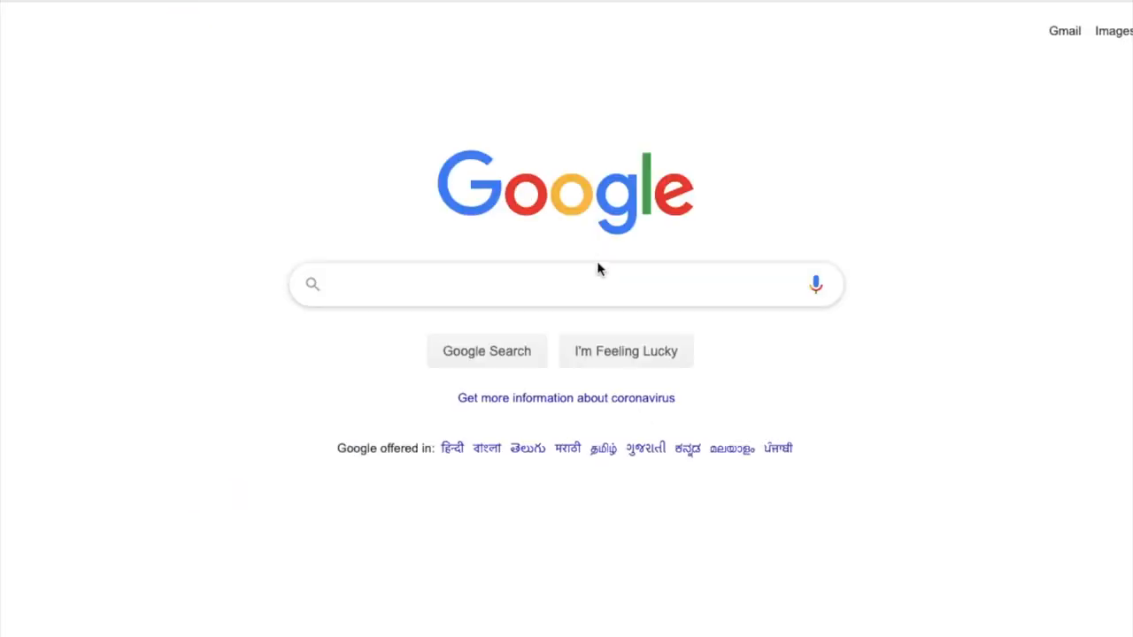
# - Search Google for 'erpnext sales order', read the Sales Order docs, then open ERPNext Support issues
pyautogui.click(594, 276)
pyautogui.write('er')
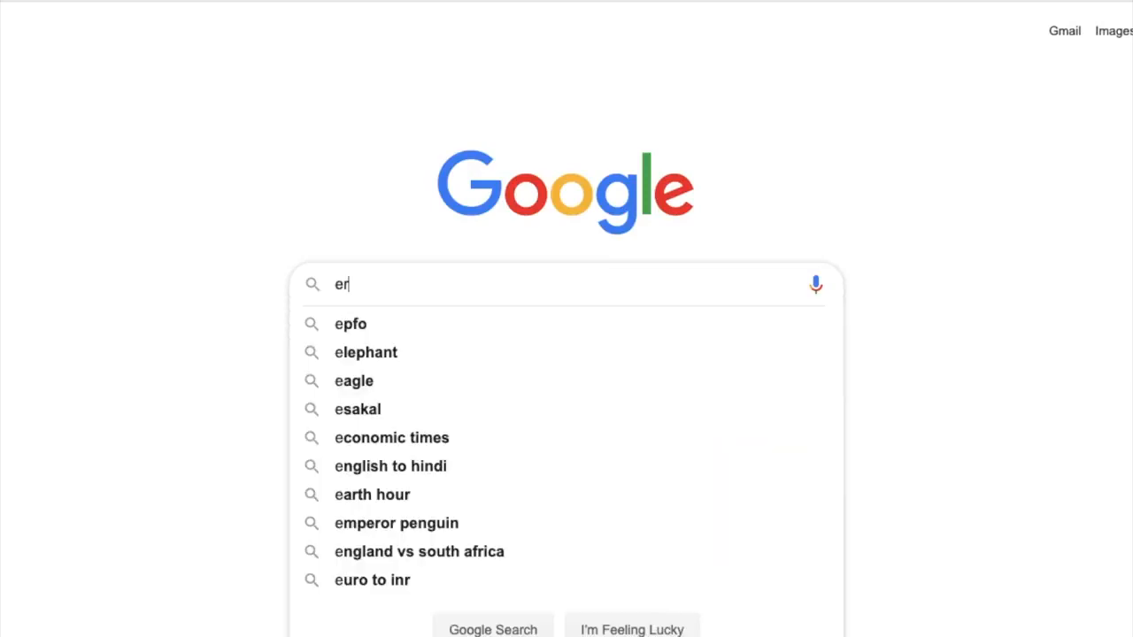
pyautogui.write('pnext')
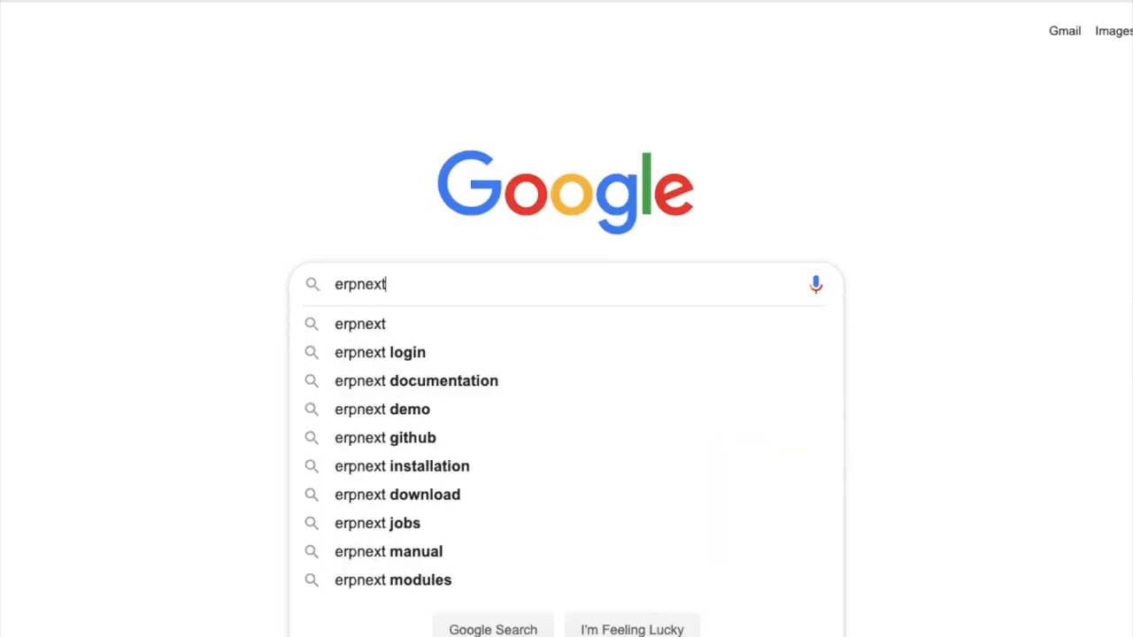
pyautogui.write(' sales')
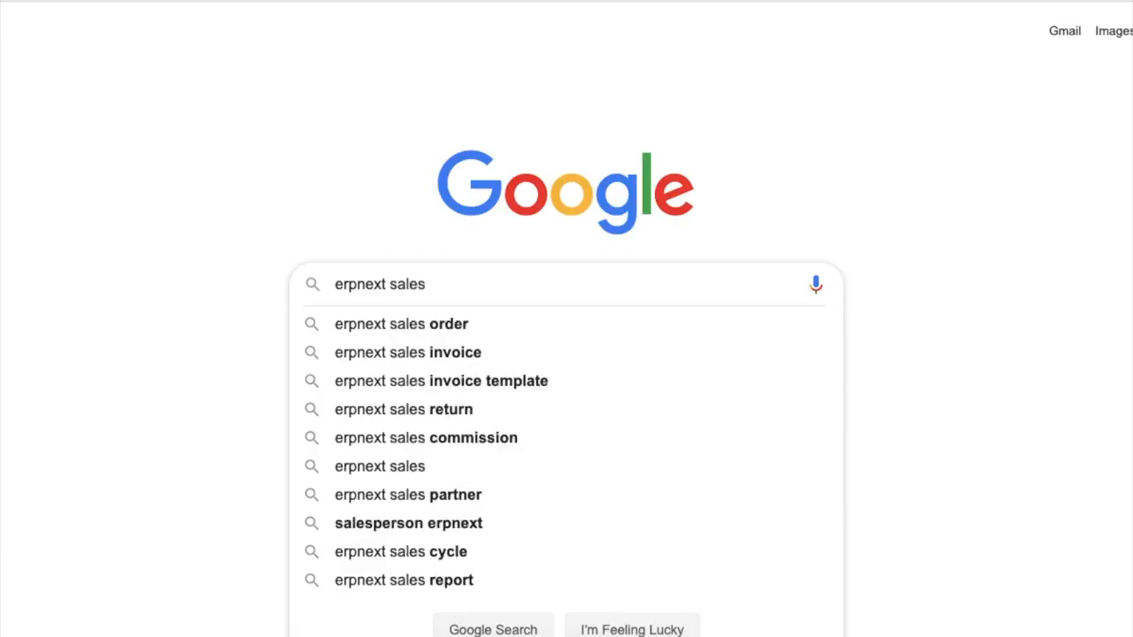
pyautogui.press('Down')
pyautogui.press('Return')
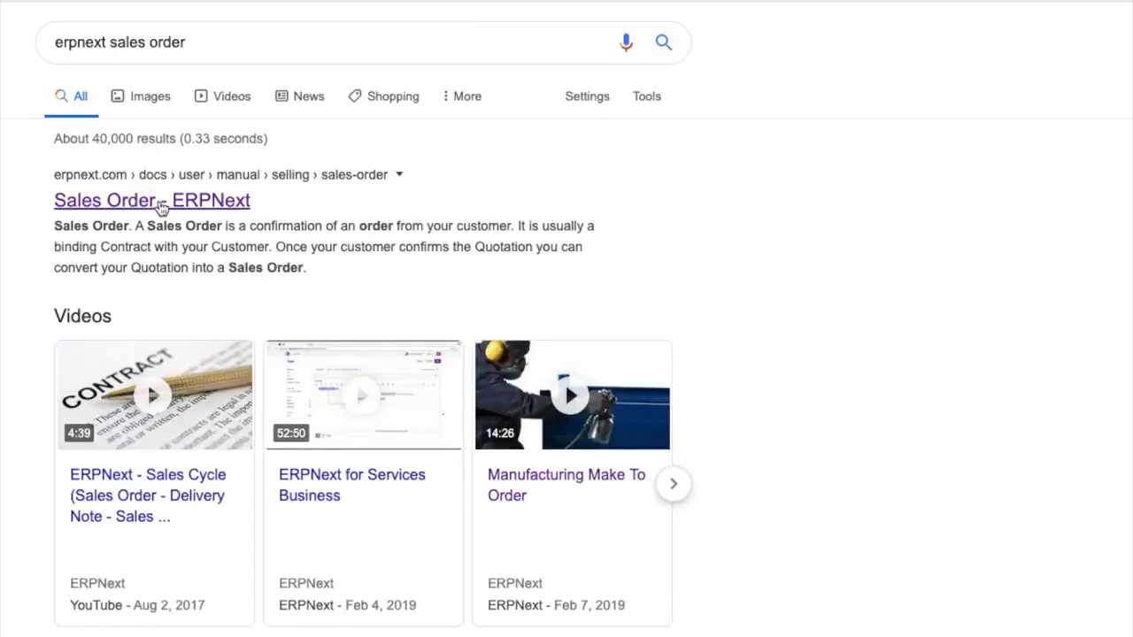
pyautogui.click(162, 206)
pyautogui.scroll(-10, 602, 371)
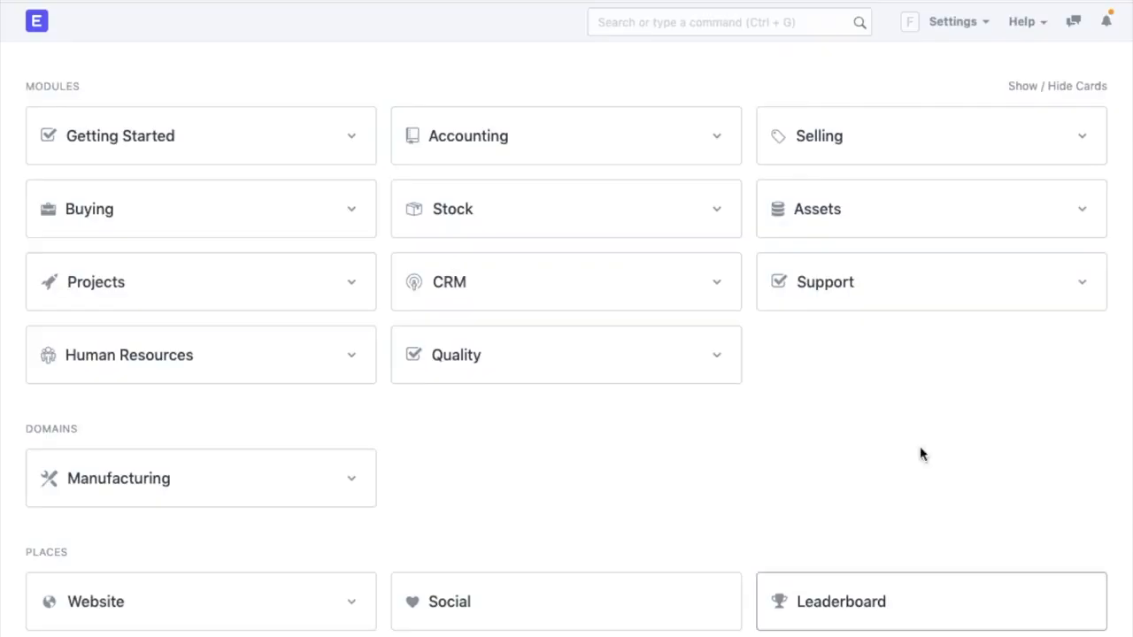
pyautogui.click(1031, 21)
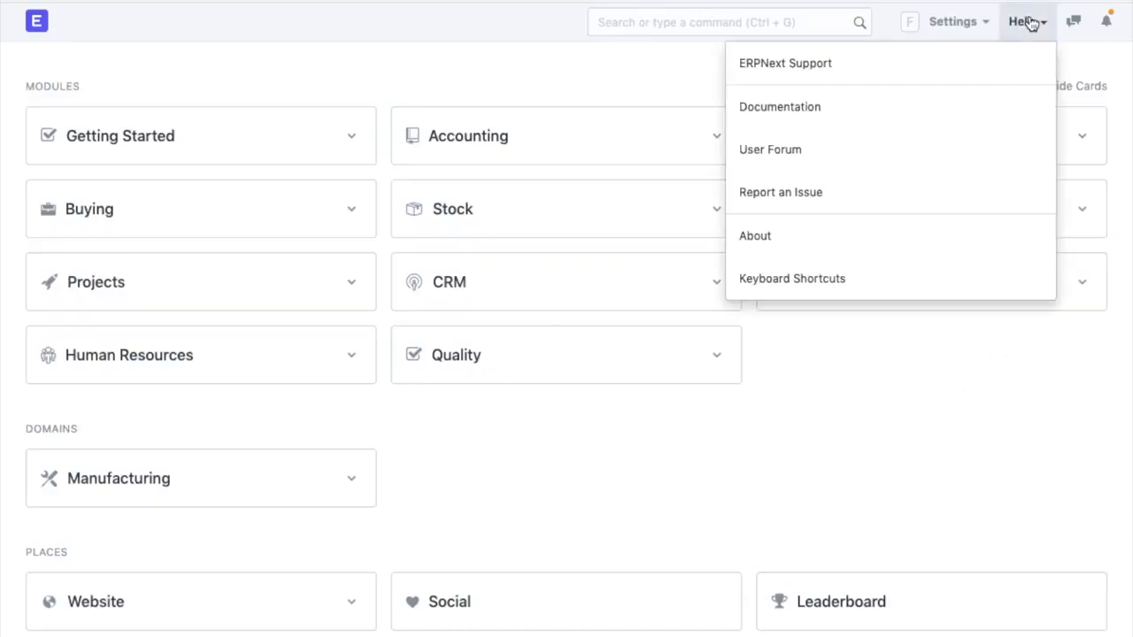
pyautogui.click(930, 74)
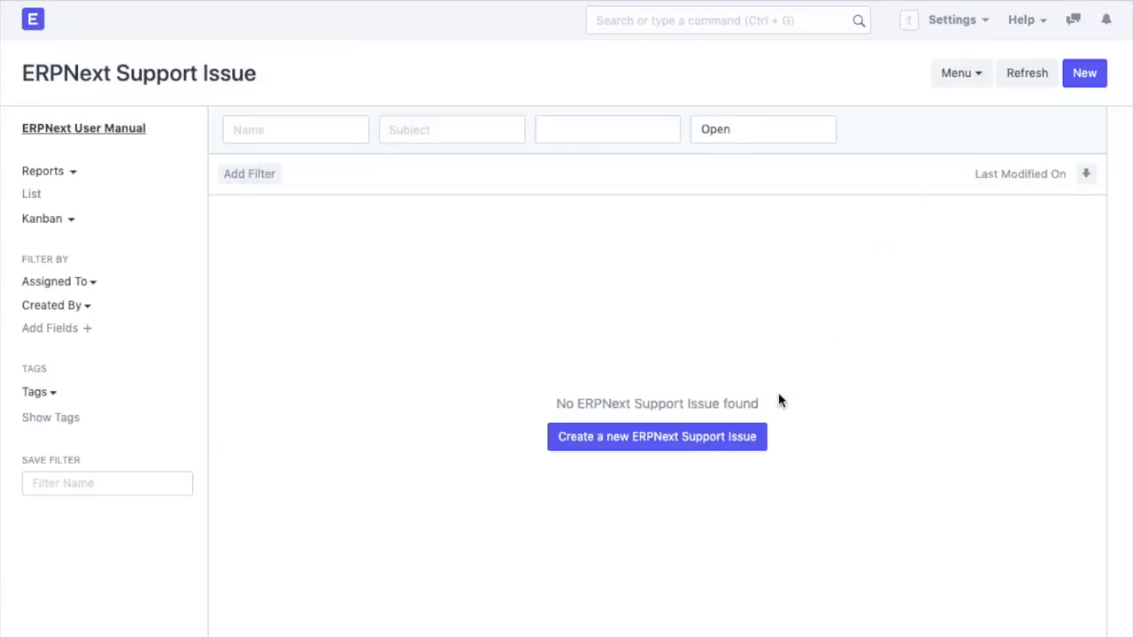